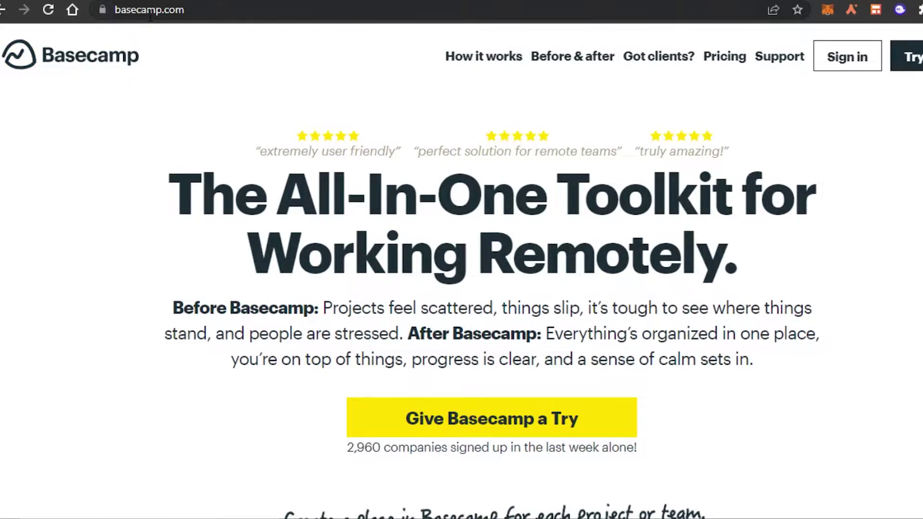
Browse the Basecamp landing page and start the free 30-day trial sign-up.
scroll(461, 288, "down", 20)
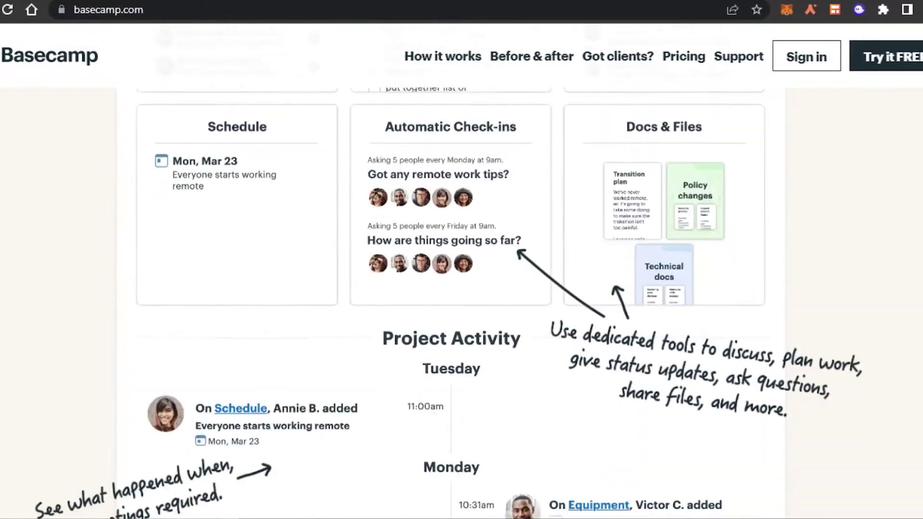
scroll(461, 289, "up", 20)
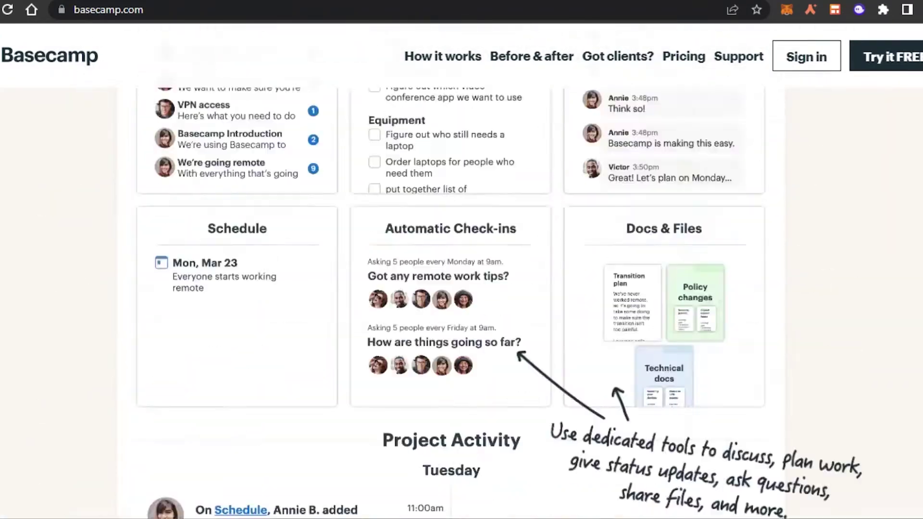
scroll(461, 289, "up", 10)
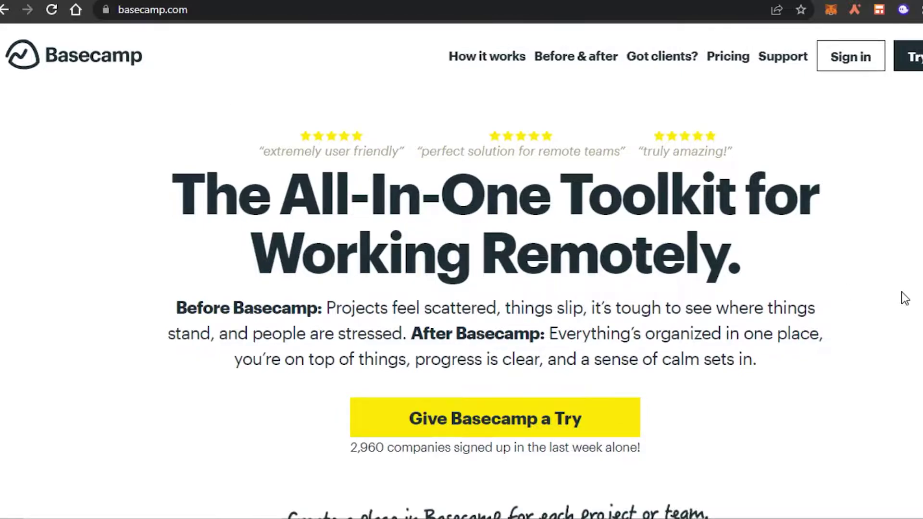
scroll(901, 296, "down", 8)
scroll(462, 288, "down", 20)
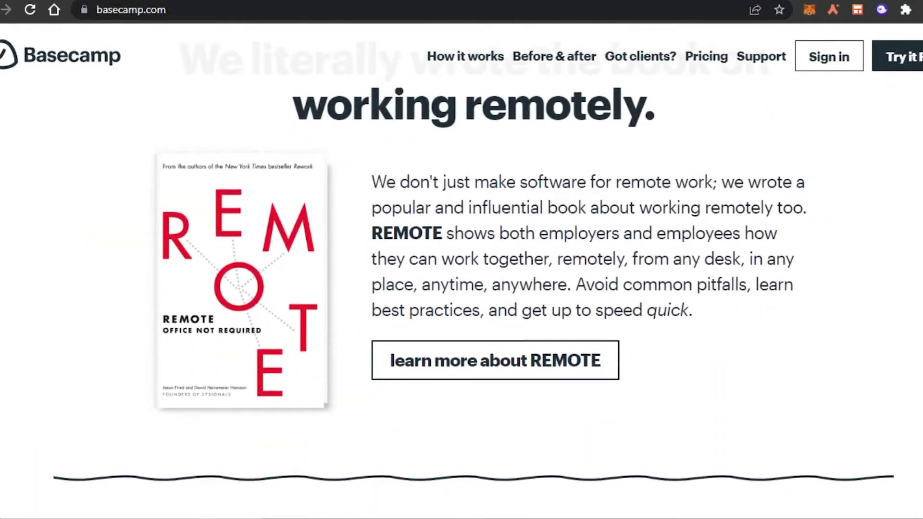
scroll(462, 272, "up", 20)
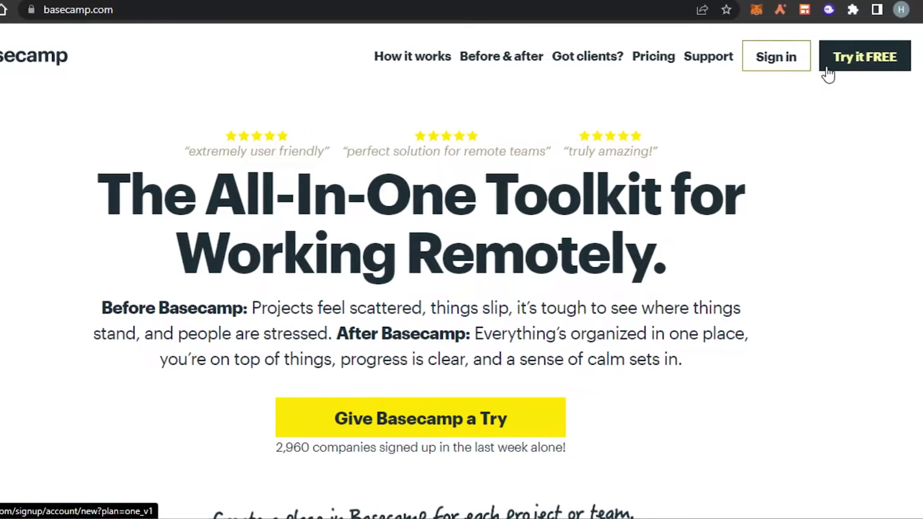
left_click(844, 62)
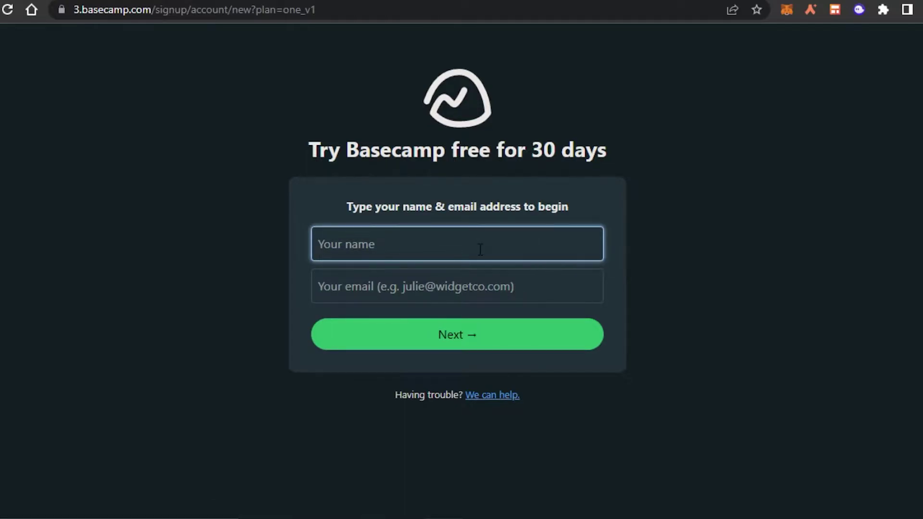
Fill in the name, account e-mail and password, then create the new account.
type("H")
left_click(419, 287)
left_click(434, 289)
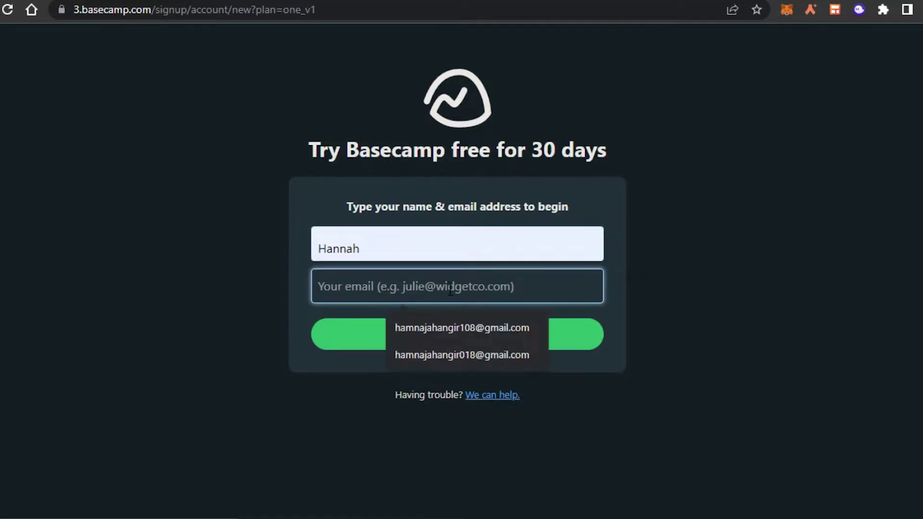
left_click(457, 350)
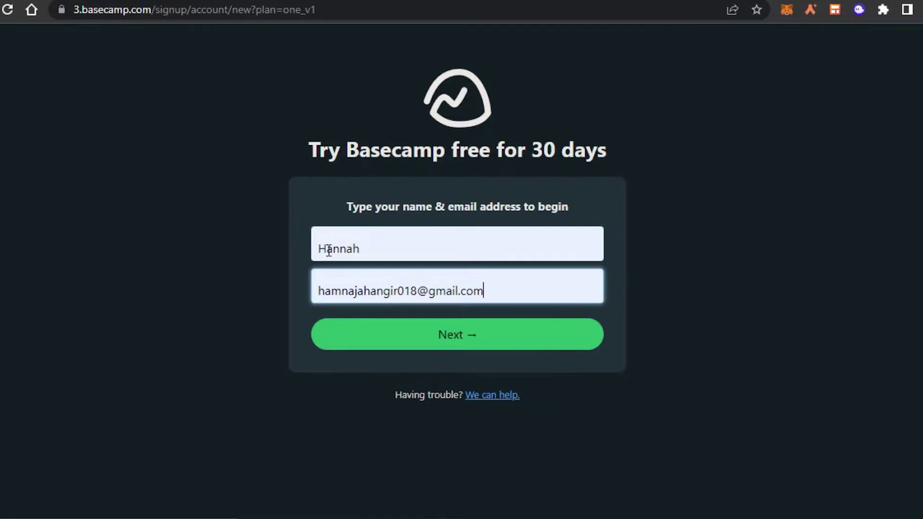
left_click(430, 344)
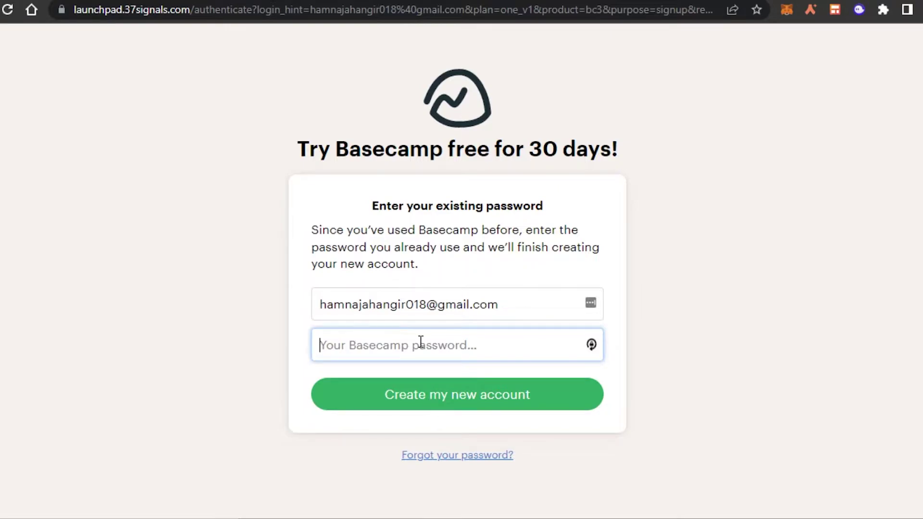
type("•••••••••")
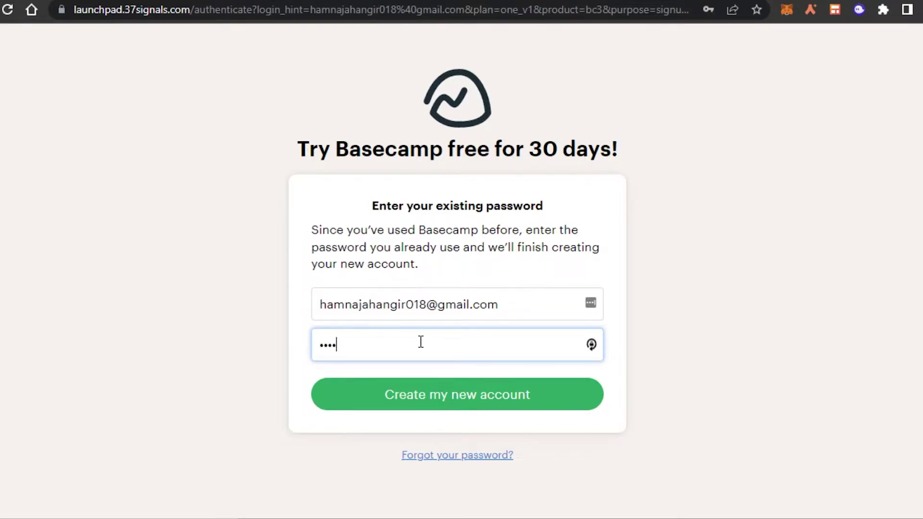
type("•••")
left_click(457, 400)
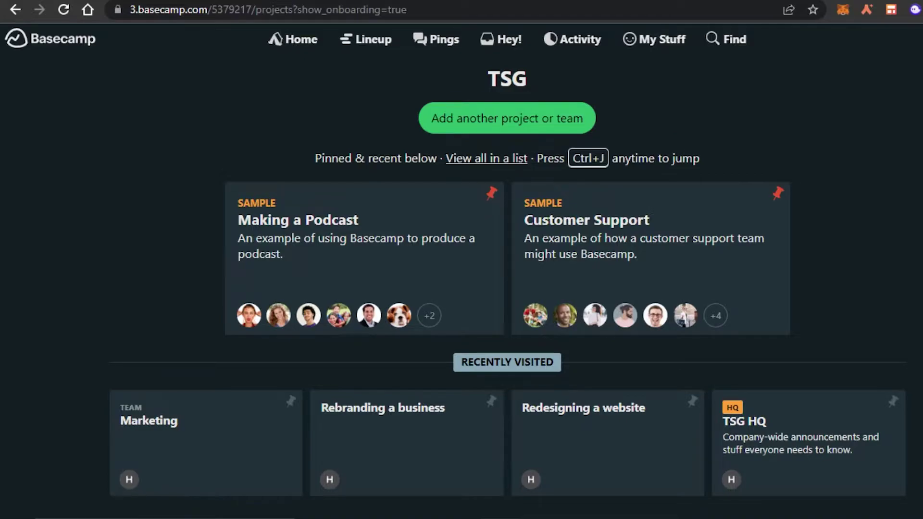
Cancel the new project-or-team prompt, return Home, and open the Lineup timeline.
scroll(462, 288, "down", 9)
scroll(462, 288, "up", 9)
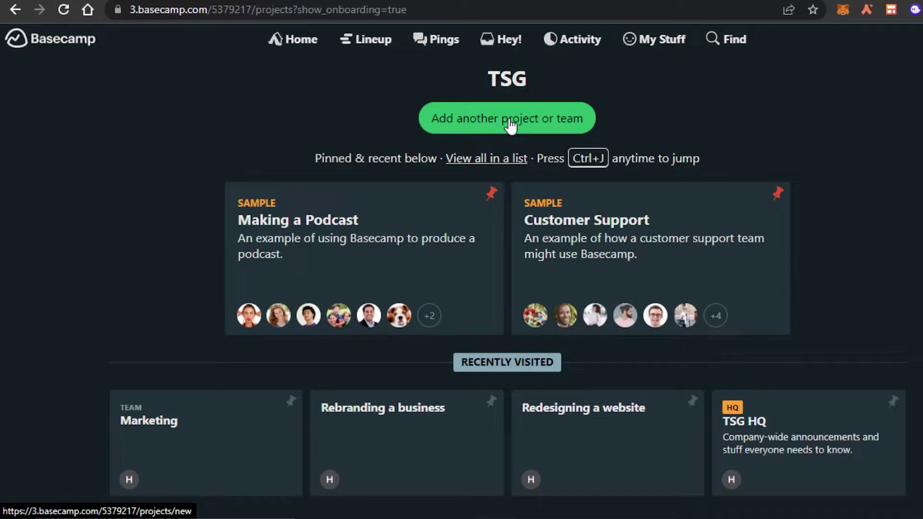
left_click(481, 120)
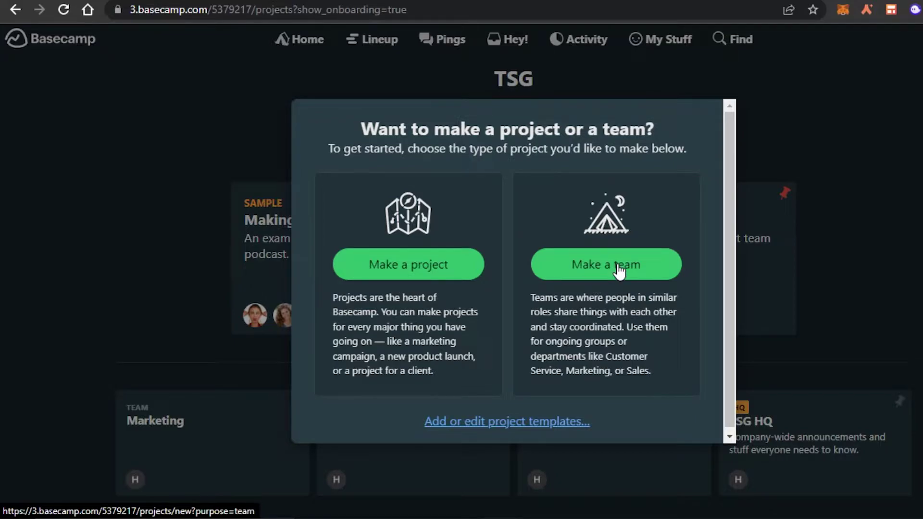
key("Escape")
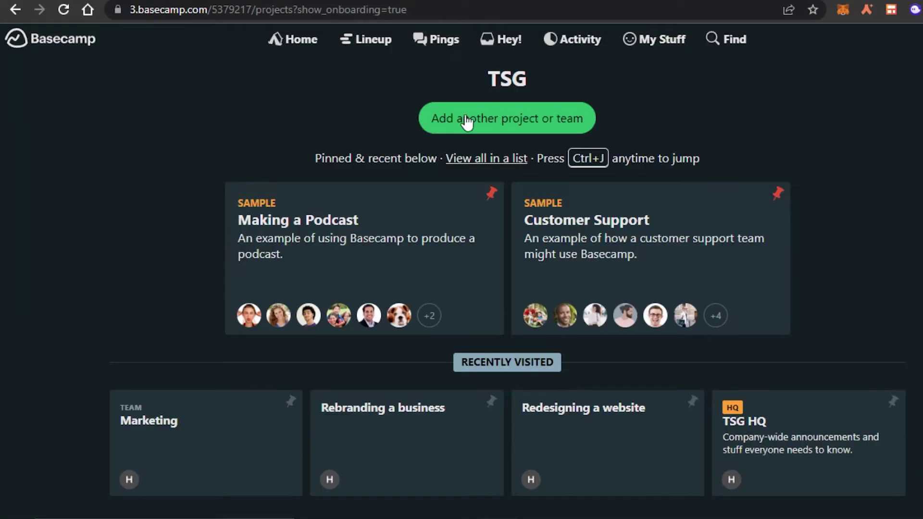
left_click(301, 44)
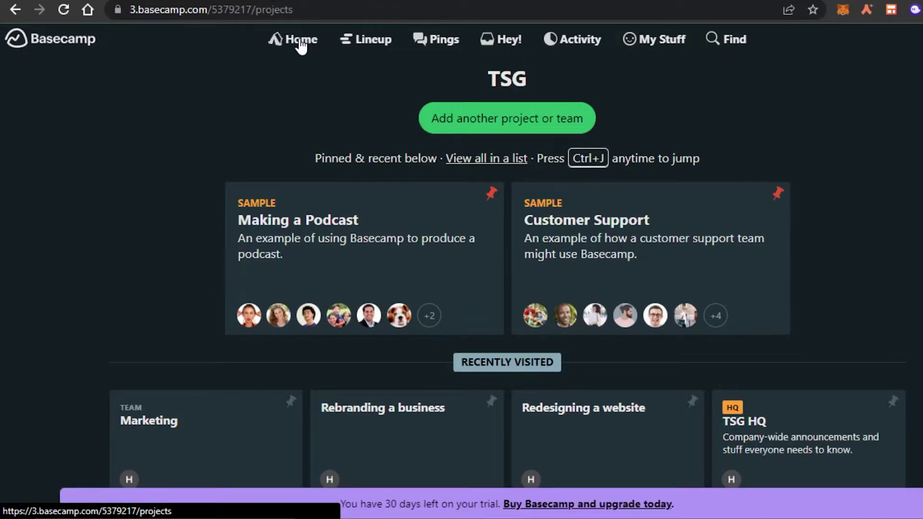
left_click(374, 41)
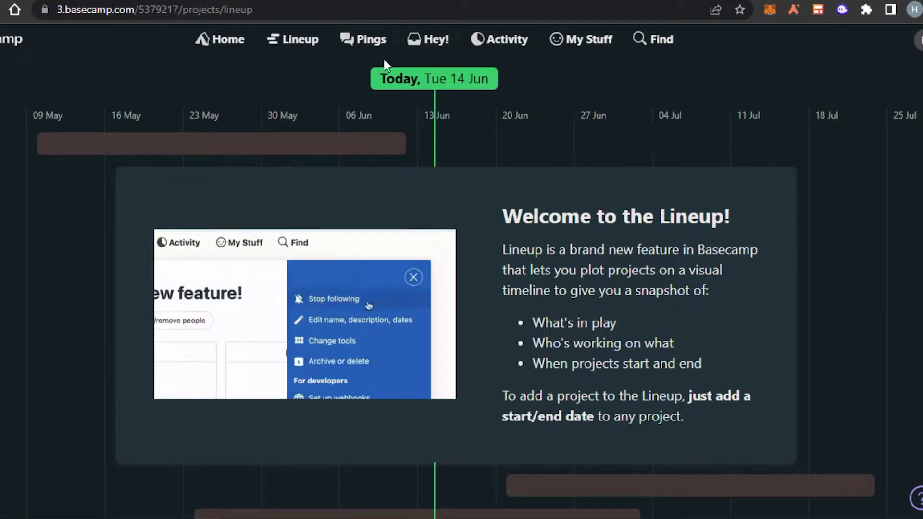
Check Pings and Hey! notifications, then open the Latest Activity report.
left_click(373, 46)
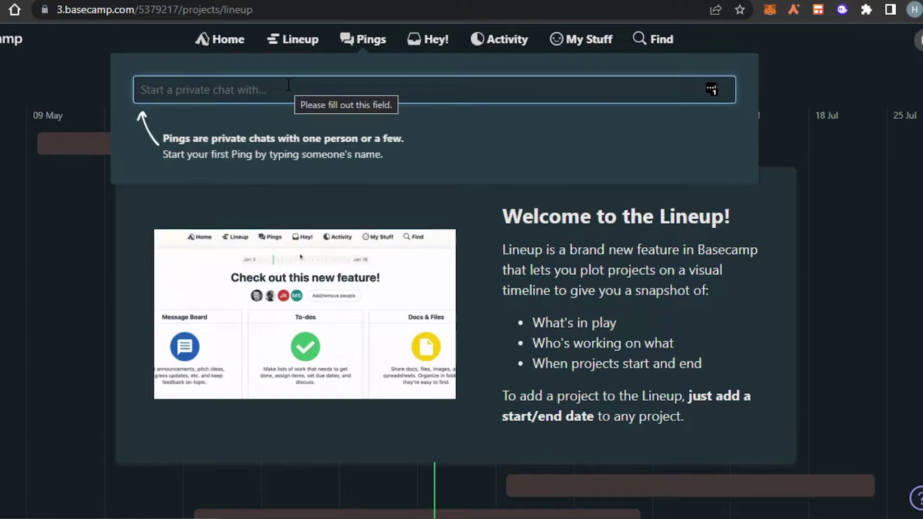
left_click(423, 47)
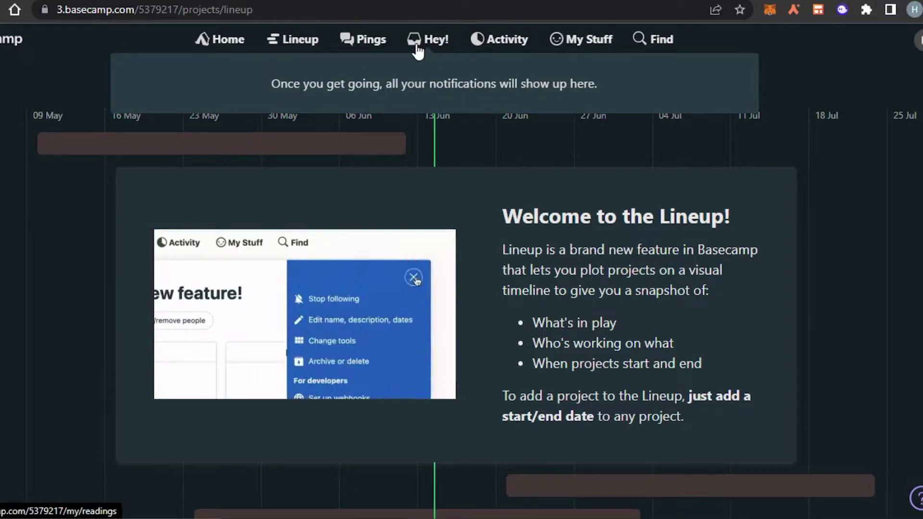
left_click(520, 45)
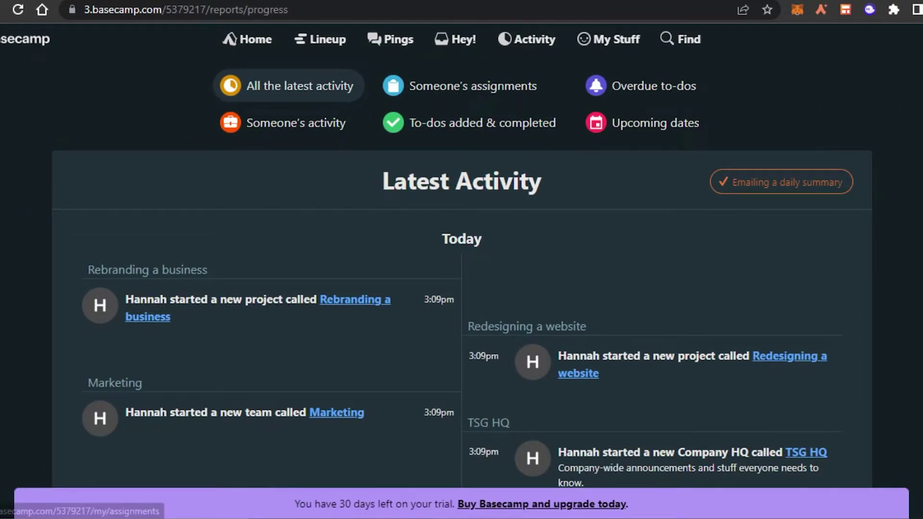
Look at the My Stuff menu and Find search, then close search to return home.
scroll(462, 269, "down", 3)
scroll(462, 270, "up", 3)
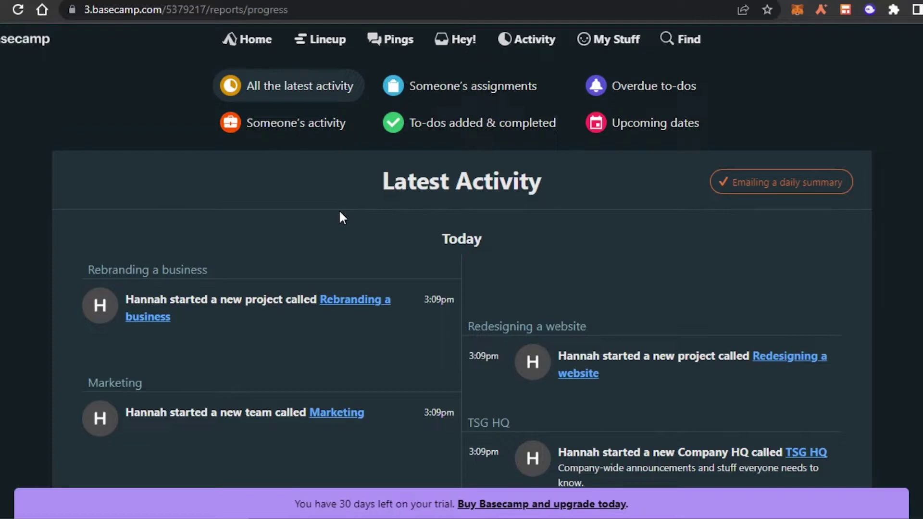
left_click(611, 43)
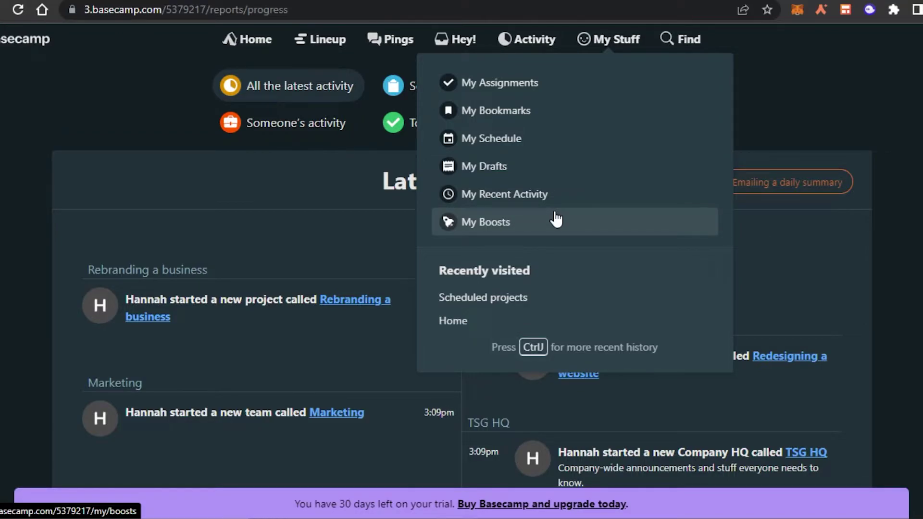
left_click(668, 45)
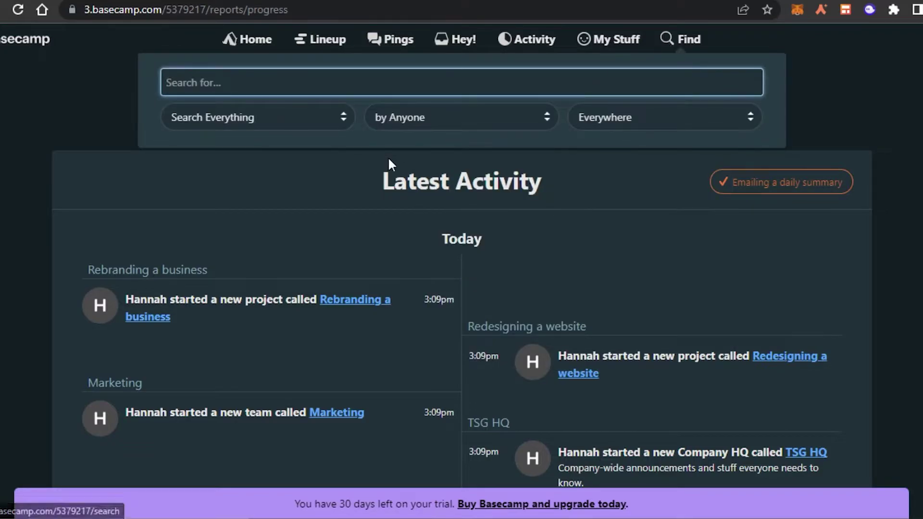
left_click(75, 105)
Make a project named 'Youtube Videos' with description 'description' from the home page.
left_click(241, 43)
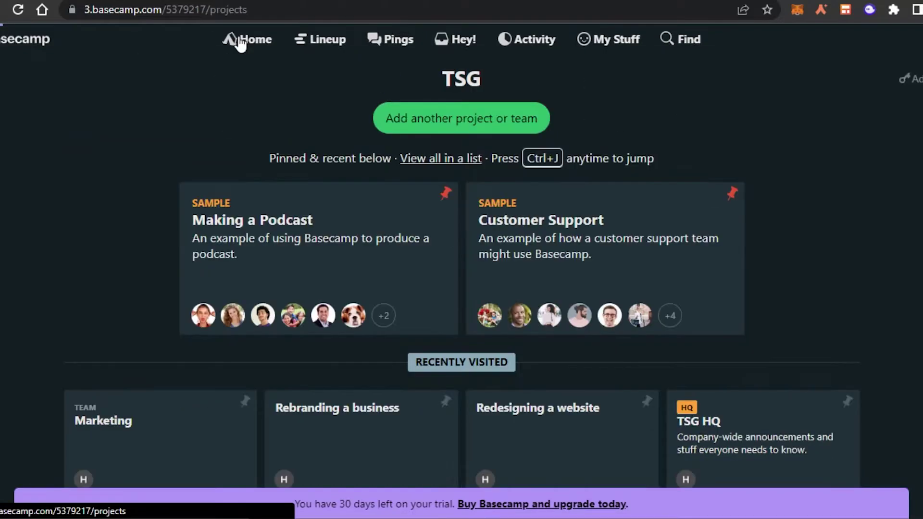
left_click(451, 121)
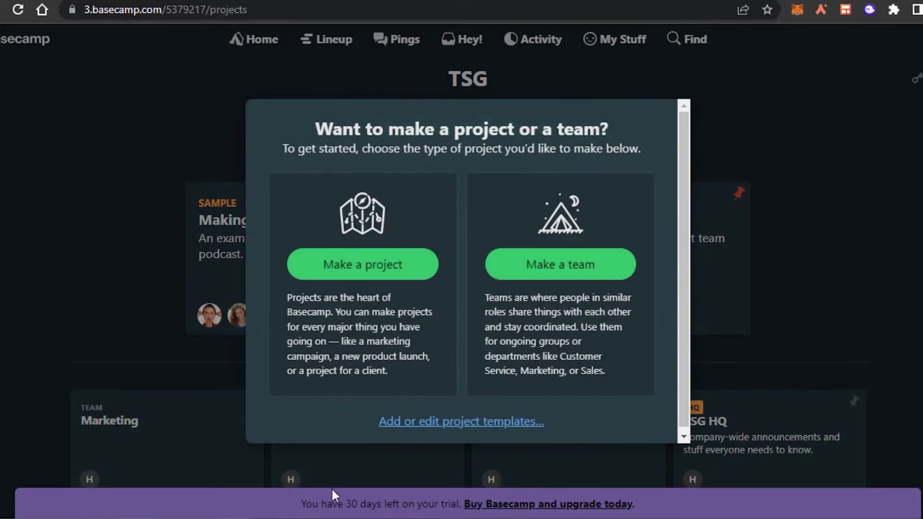
left_click(355, 278)
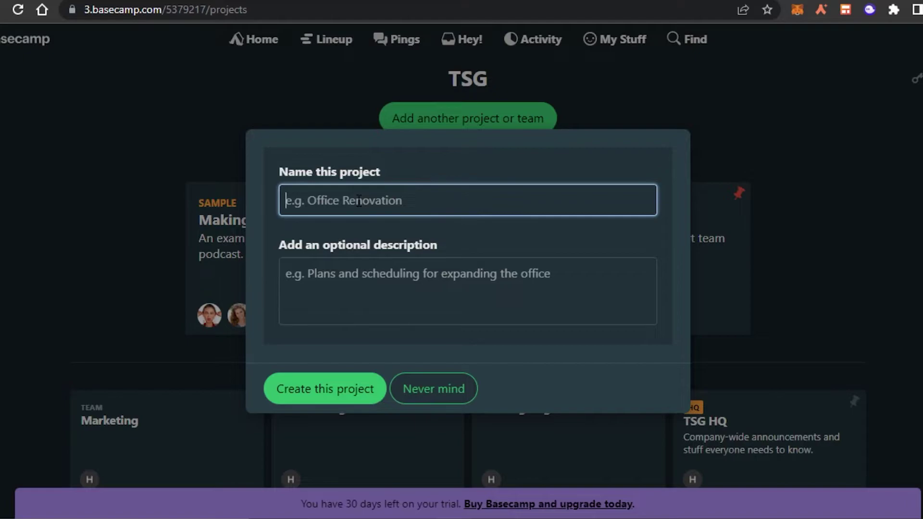
type("Youtu")
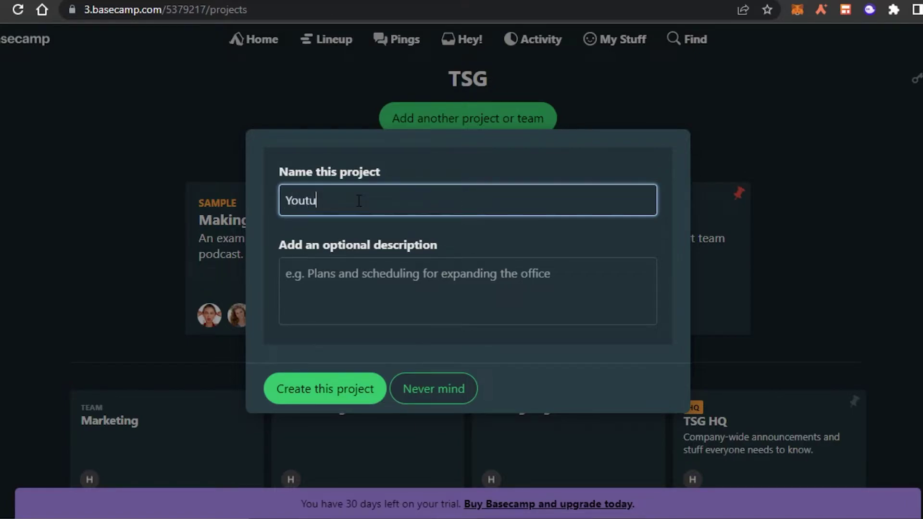
type("be Videos")
left_click(354, 294)
type("desc")
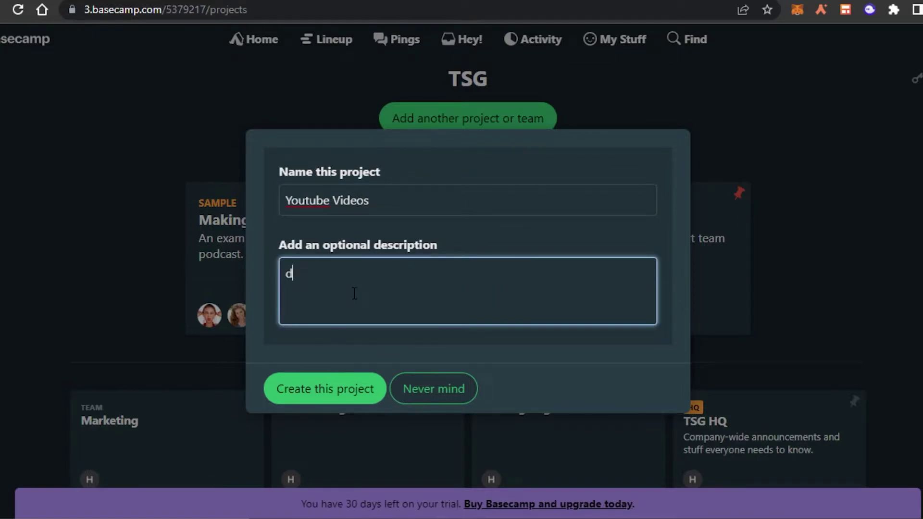
type("ription")
left_click(357, 390)
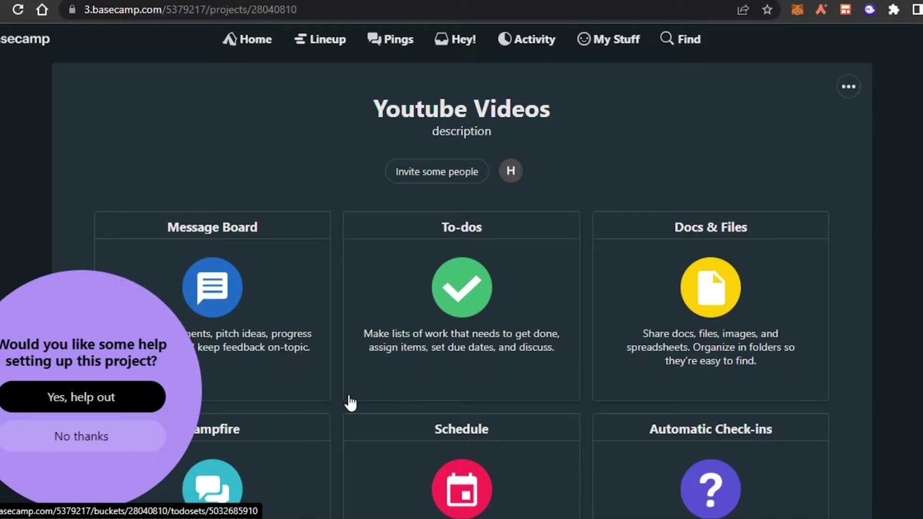
Decline the setup-help offer and open the Message Board's new message form.
left_click(94, 437)
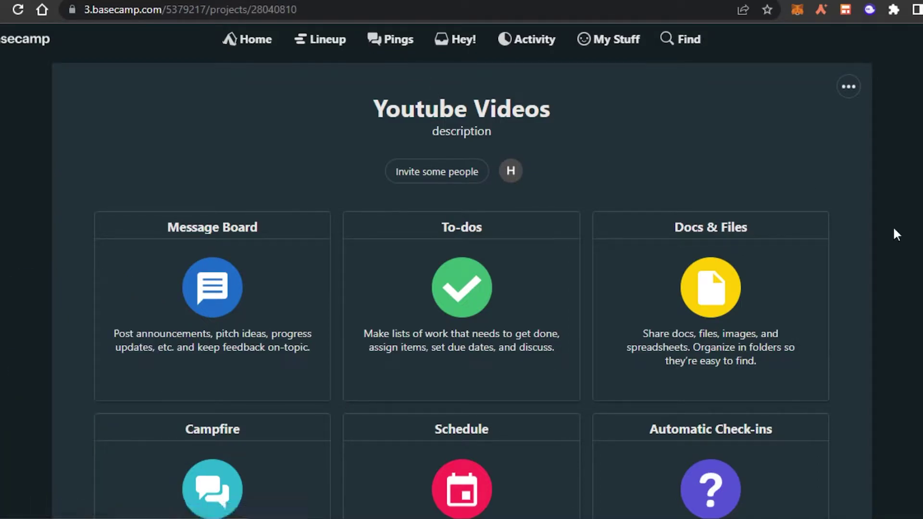
scroll(917, 243, "down", 5)
scroll(916, 243, "up", 4)
scroll(916, 243, "down", 1)
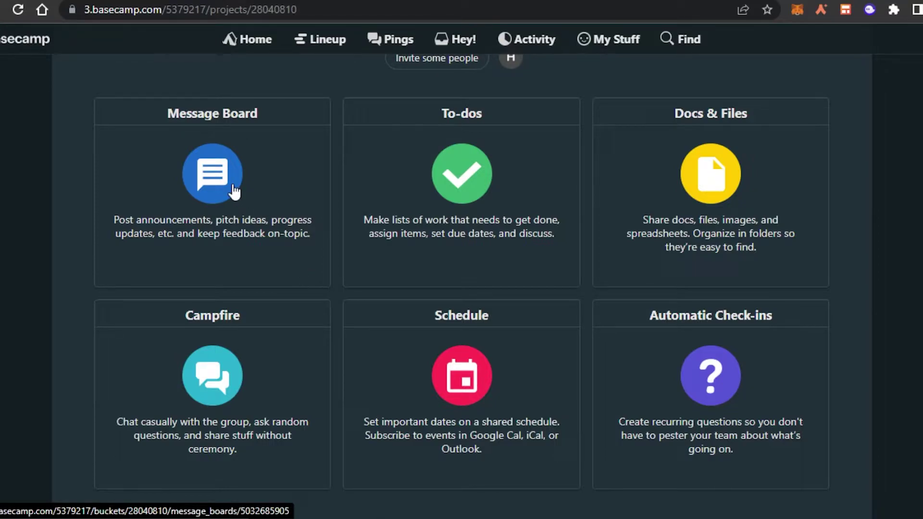
left_click(195, 211)
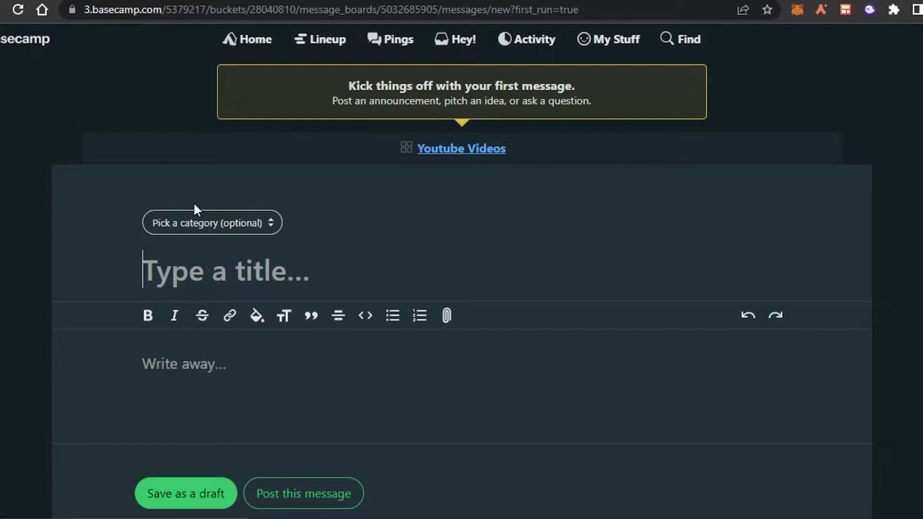
Post 'New Message' with body 'This is a new message......' to the board.
type("New")
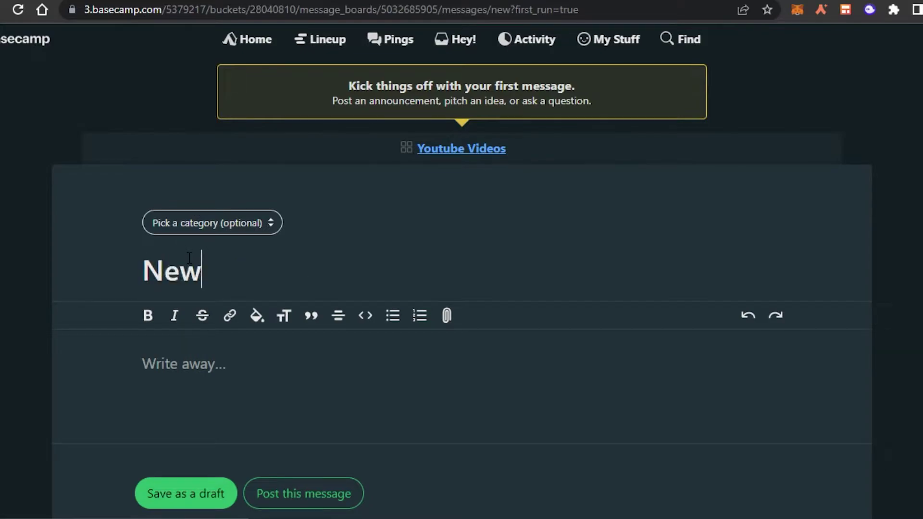
type(" Message")
left_click(223, 385)
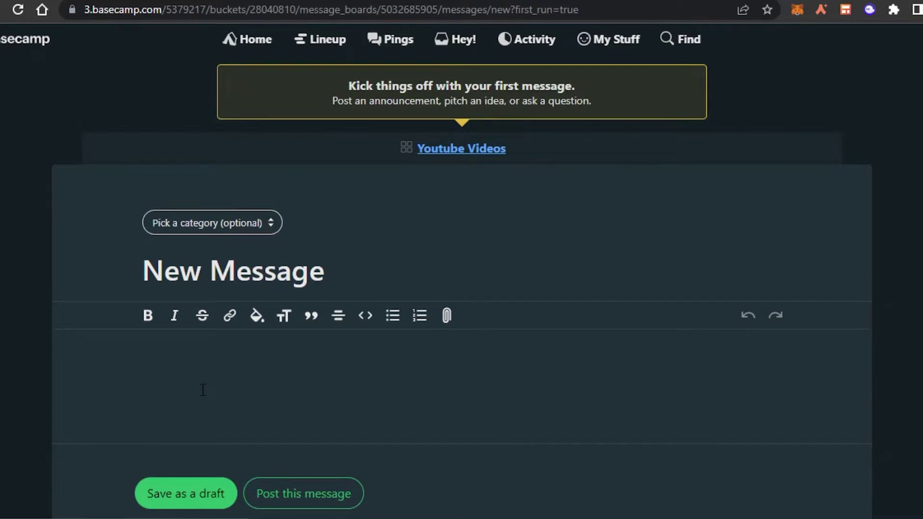
type("This is a new message......")
left_click(325, 495)
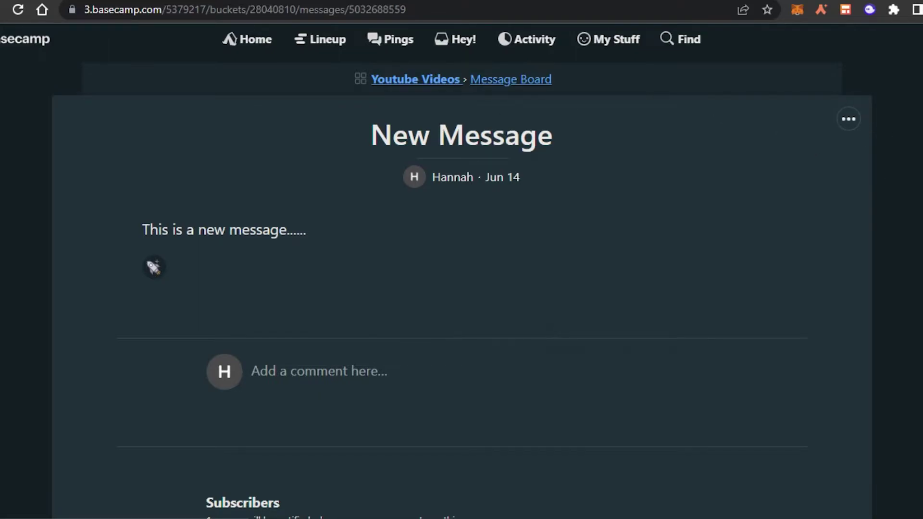
scroll(462, 260, "down", 4)
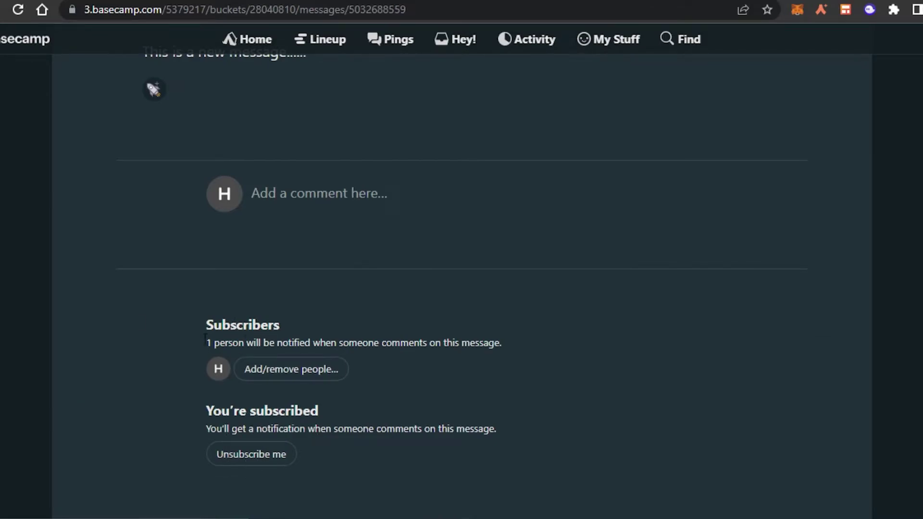
scroll(377, 432, "up", 4)
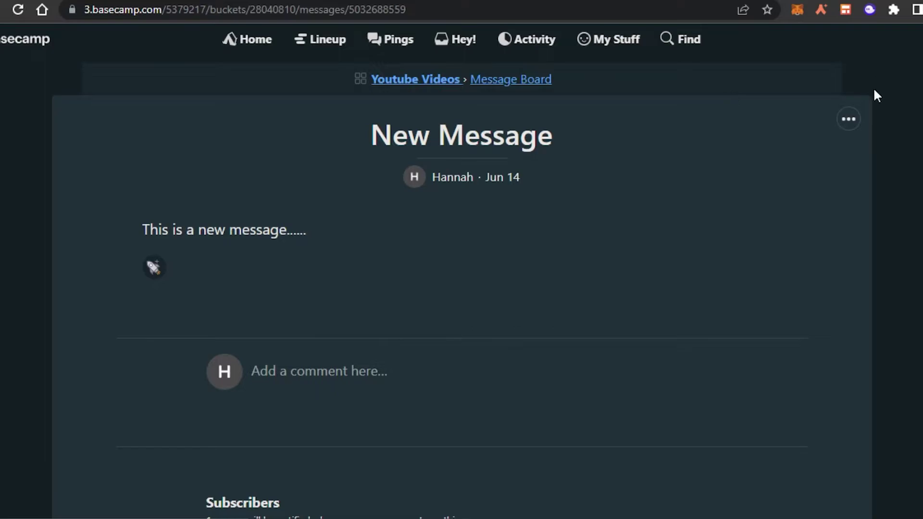
left_click(847, 130)
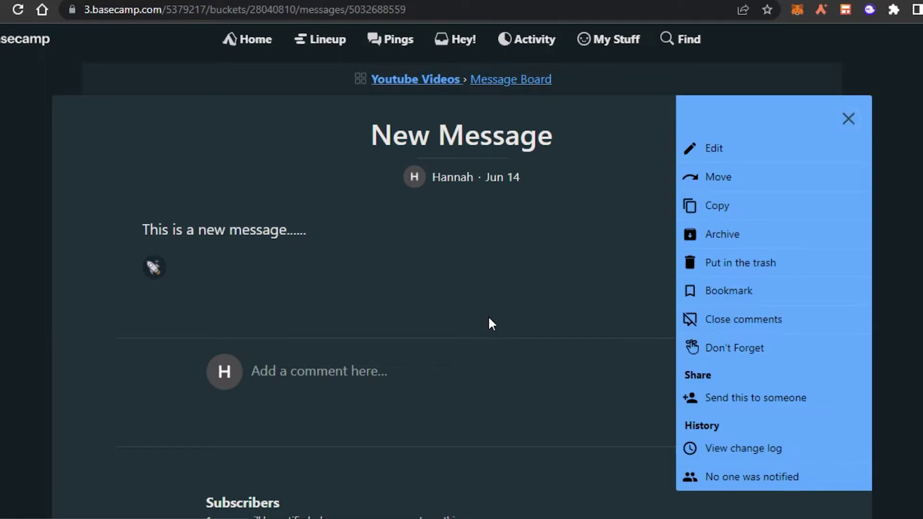
left_click(849, 119)
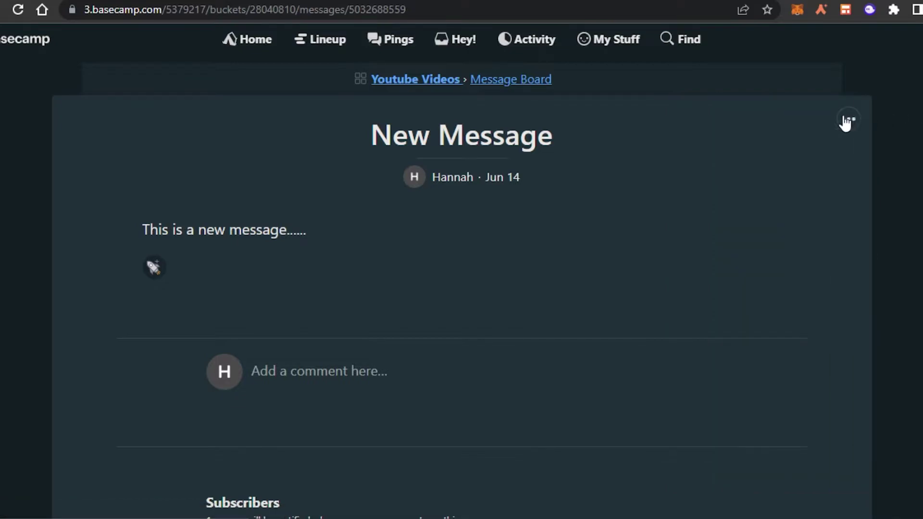
left_click(846, 123)
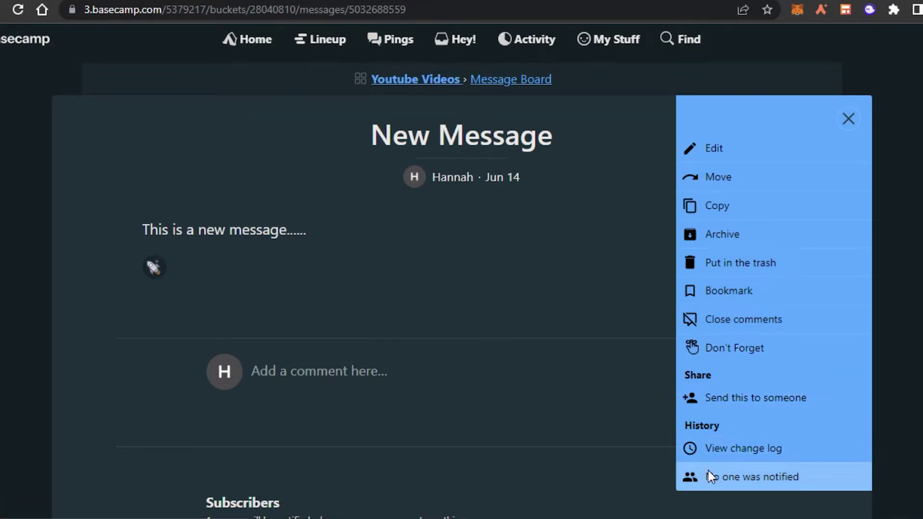
left_click(848, 118)
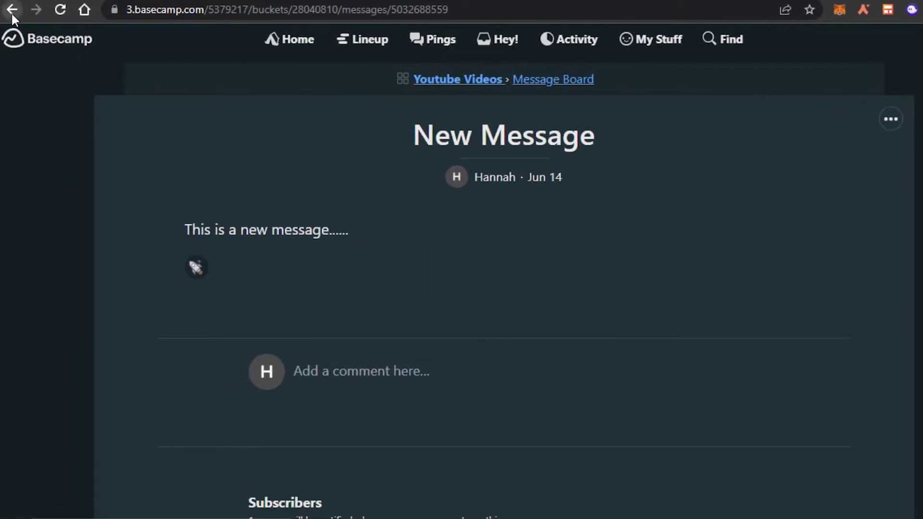
left_click(11, 9)
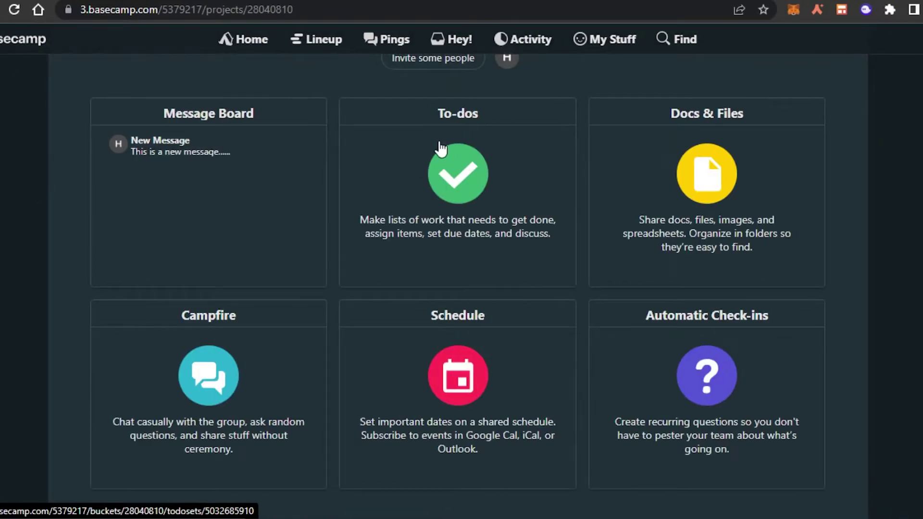
Add a to-do list named 'In progress' from the project's To-dos card.
left_click(471, 162)
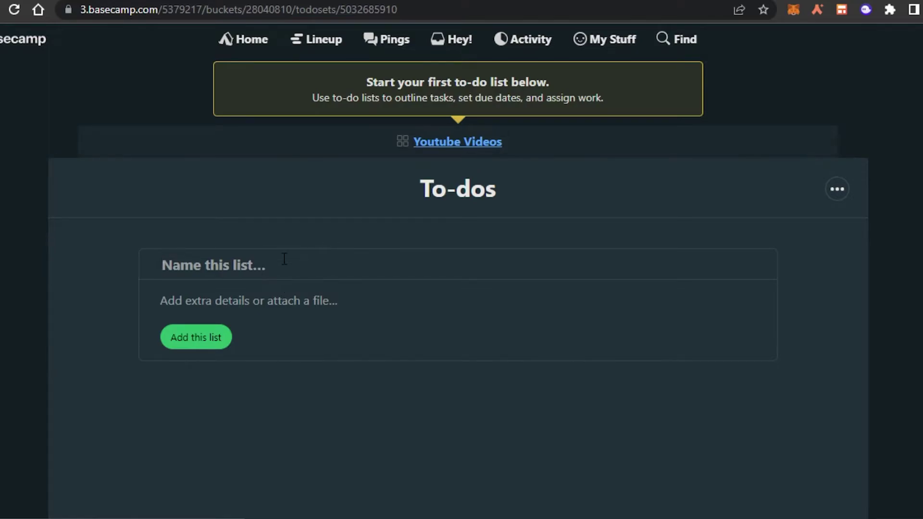
type("In progress")
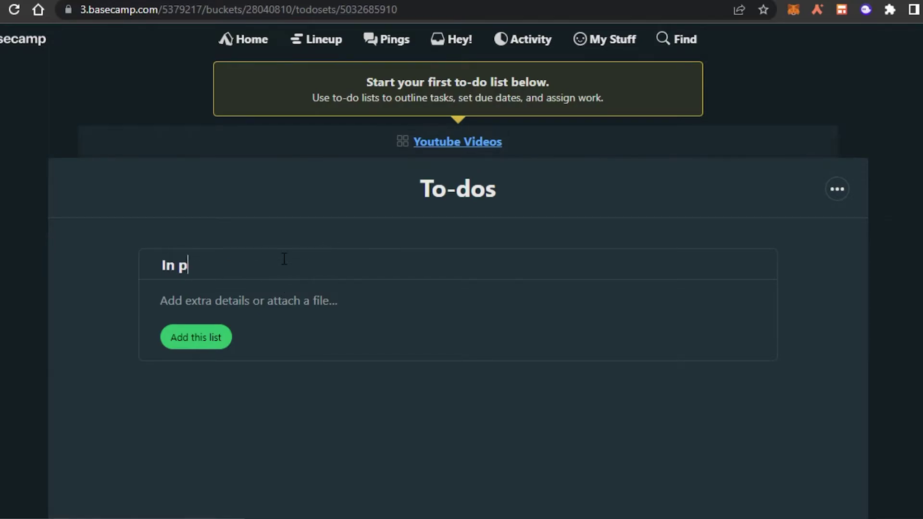
left_click(194, 337)
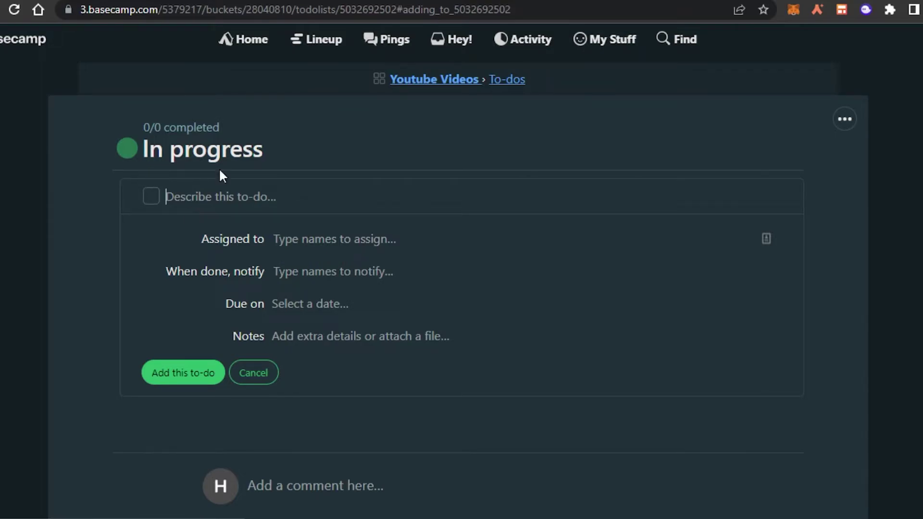
Add to-do 'Task 1' assigned to the suggested member, due Friday, June 17.
type("Task 1")
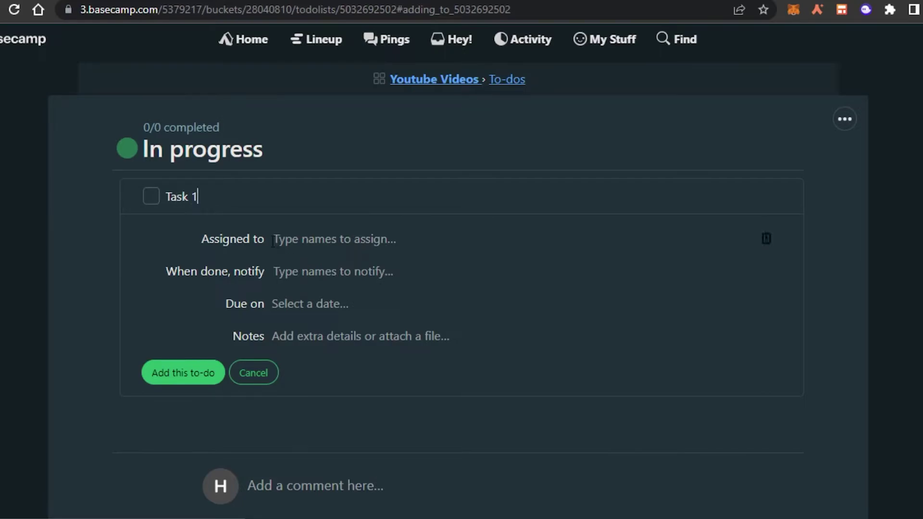
key("Tab")
type("H")
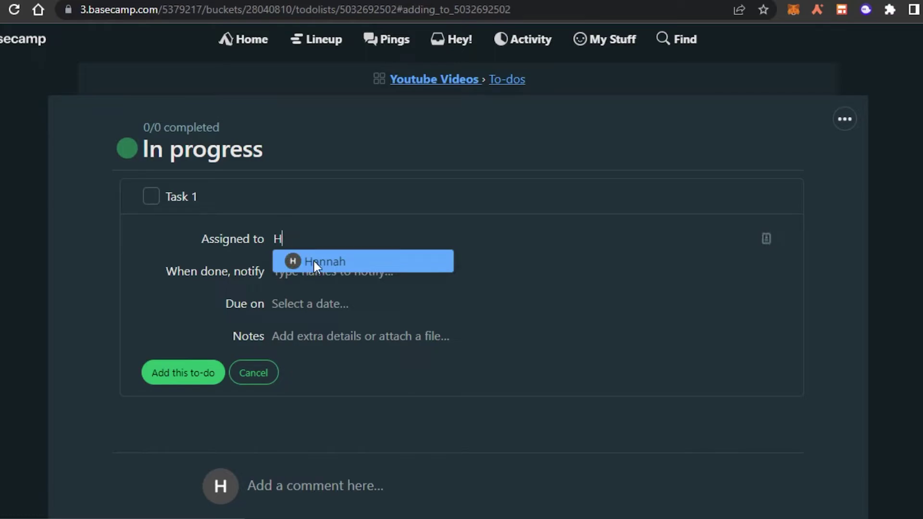
left_click(313, 261)
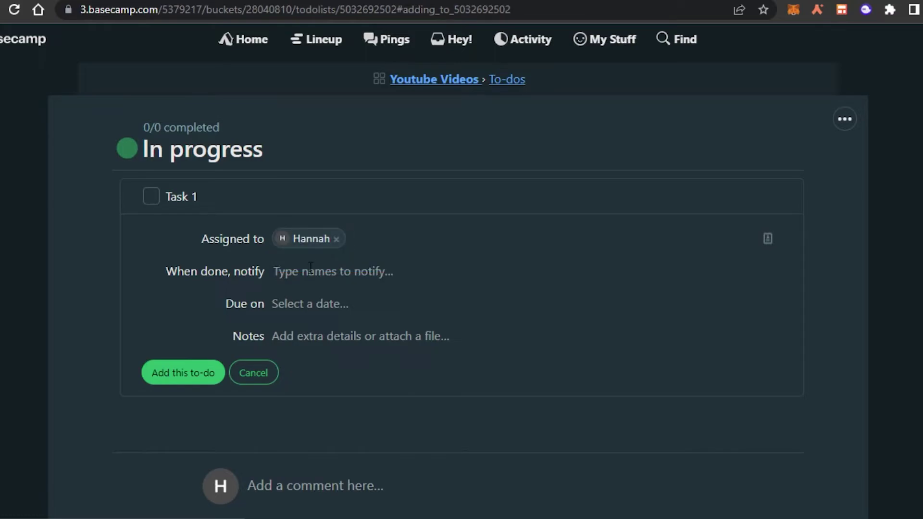
left_click(310, 269)
left_click(313, 308)
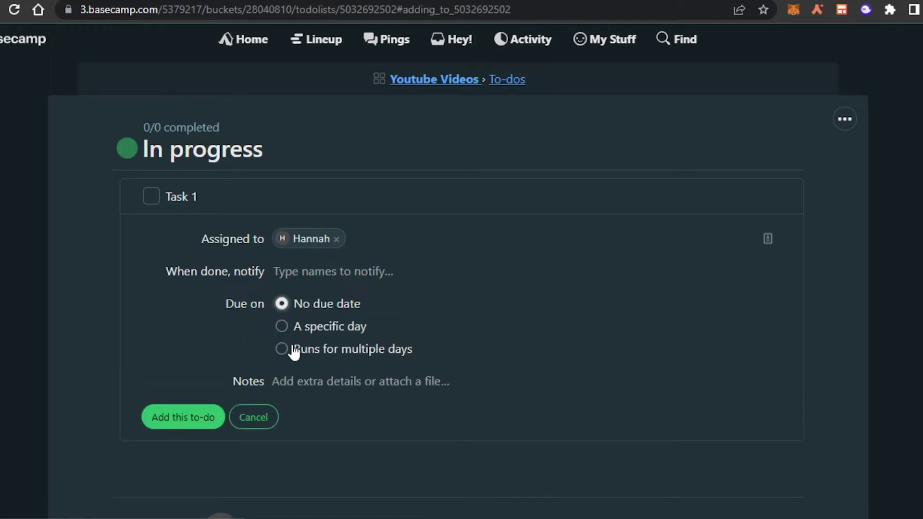
left_click(283, 329)
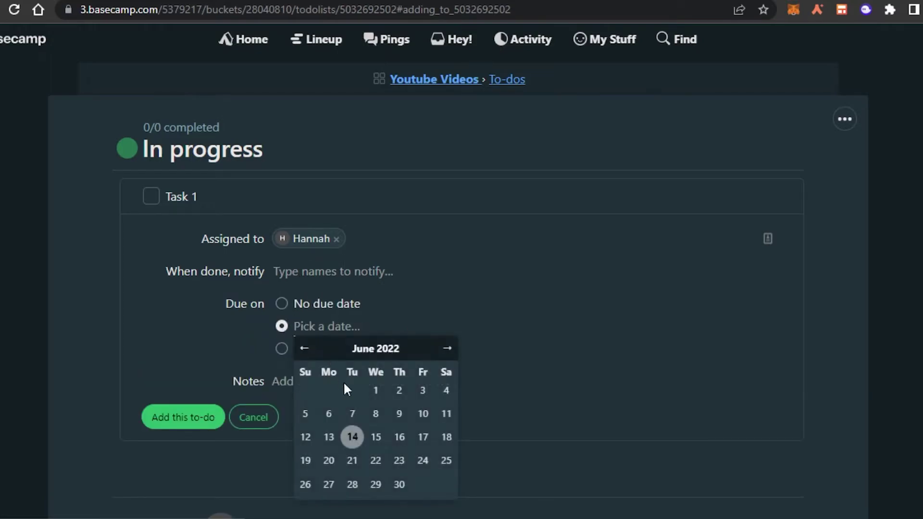
left_click(423, 438)
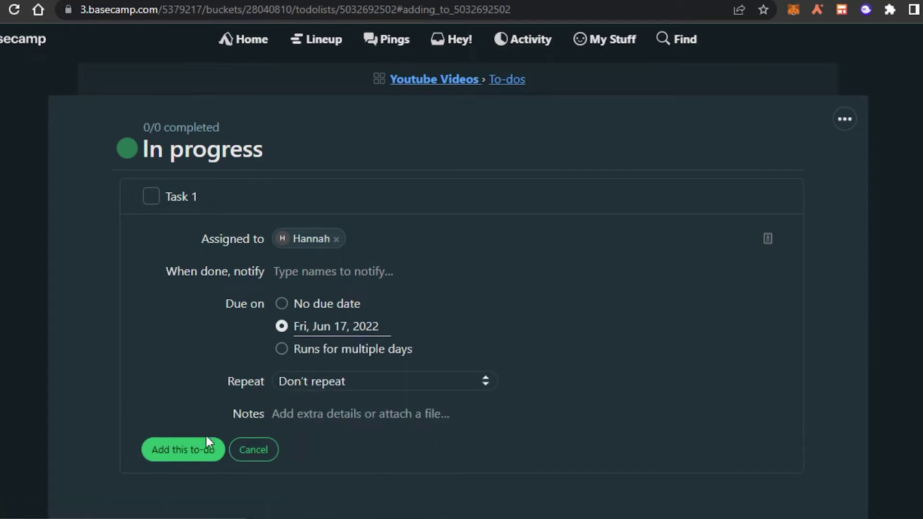
left_click(205, 450)
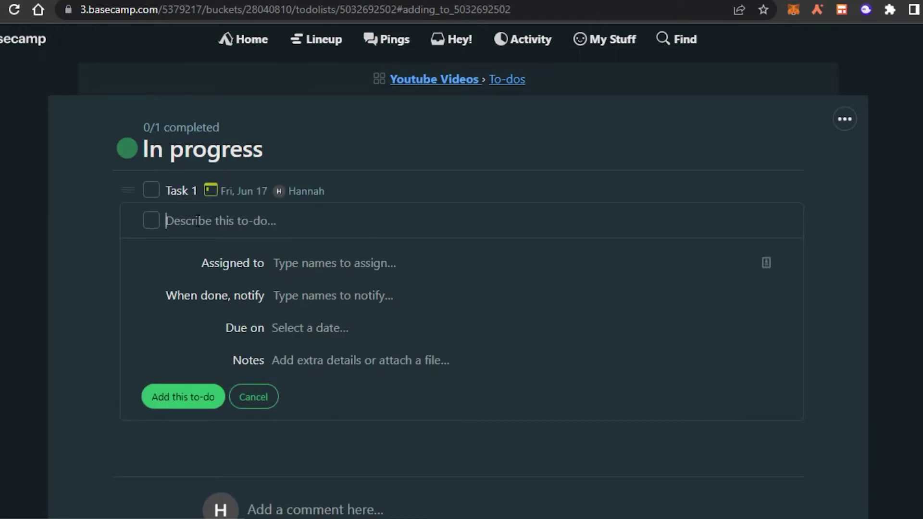
Add 'task 2' to the In progress list and check the list's options menu.
type("task 2")
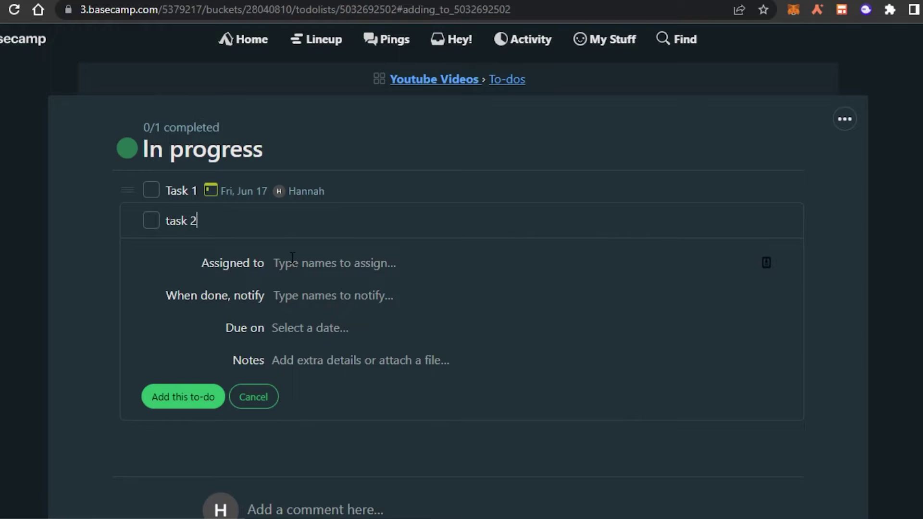
left_click(210, 404)
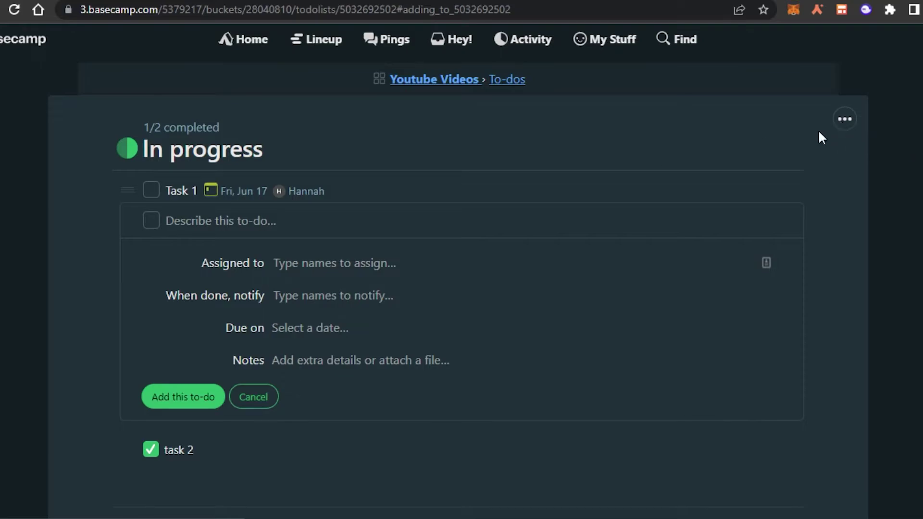
left_click(846, 120)
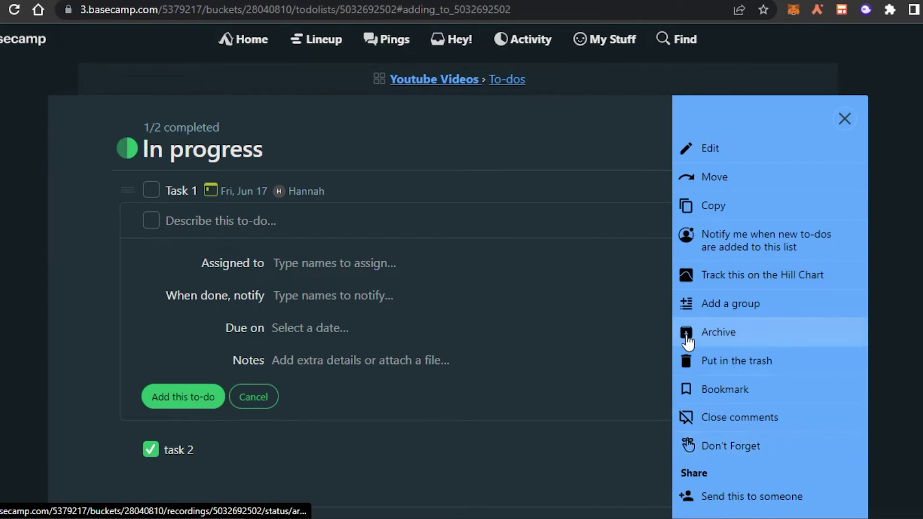
left_click(561, 118)
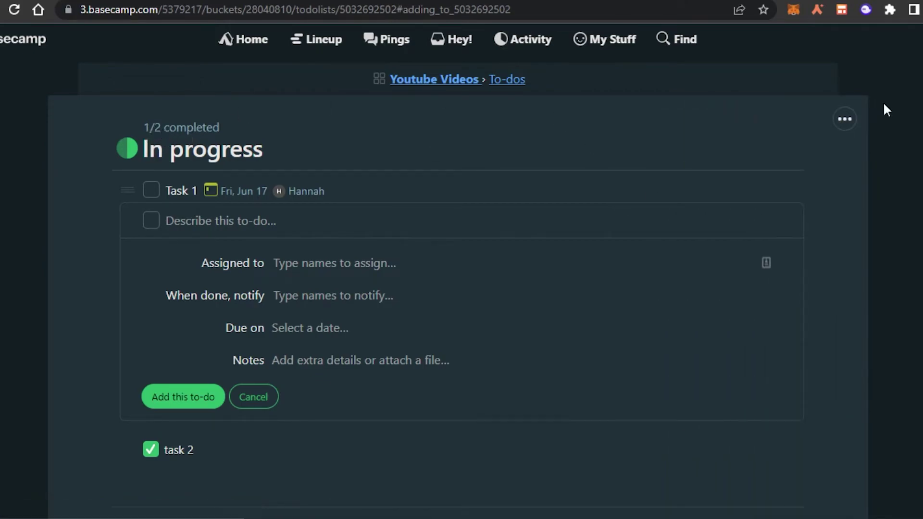
Start uploading the instructions docx to the project's Docs & Files.
left_click(14, 10)
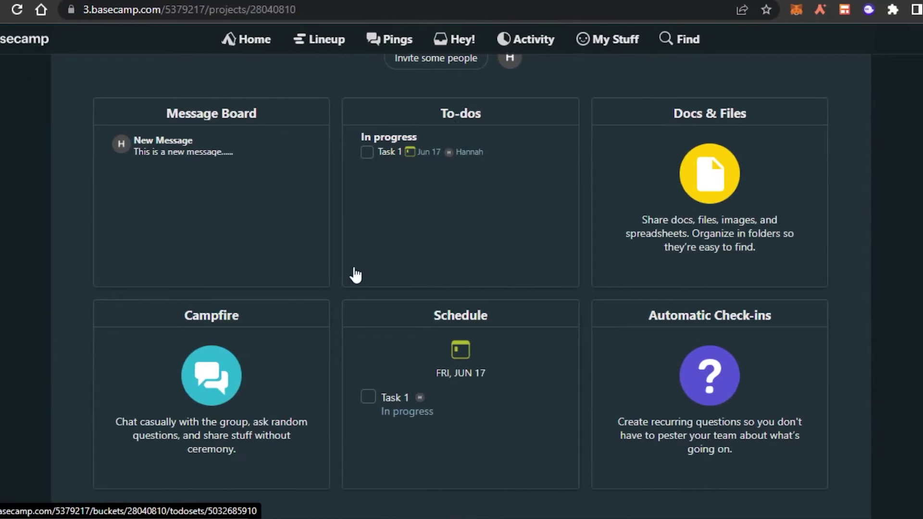
left_click(667, 178)
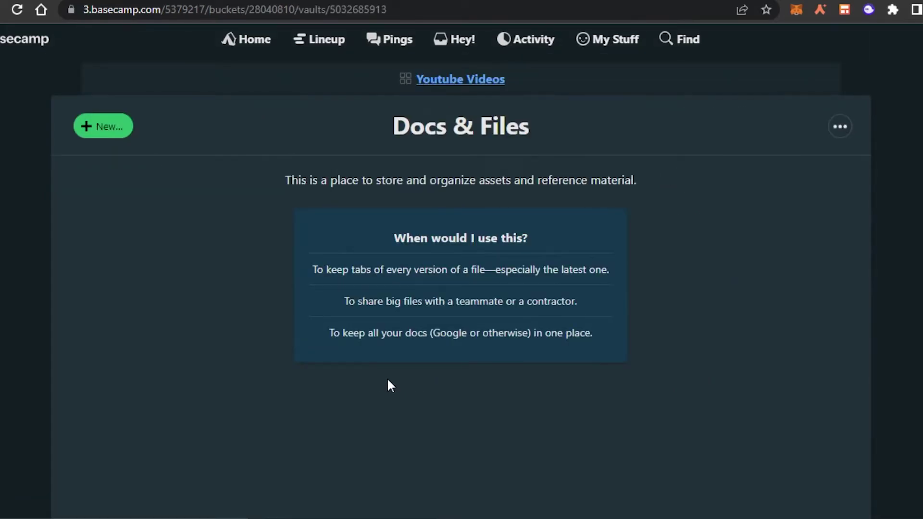
left_click(116, 137)
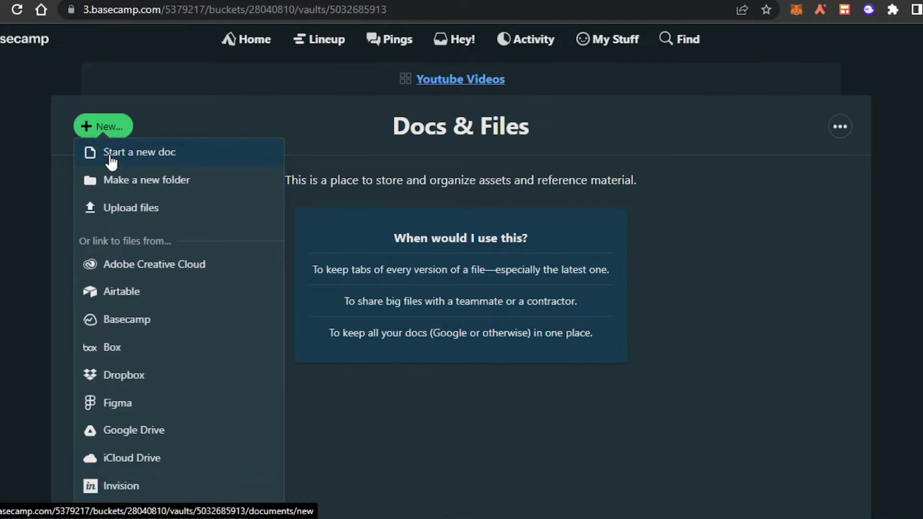
left_click(141, 206)
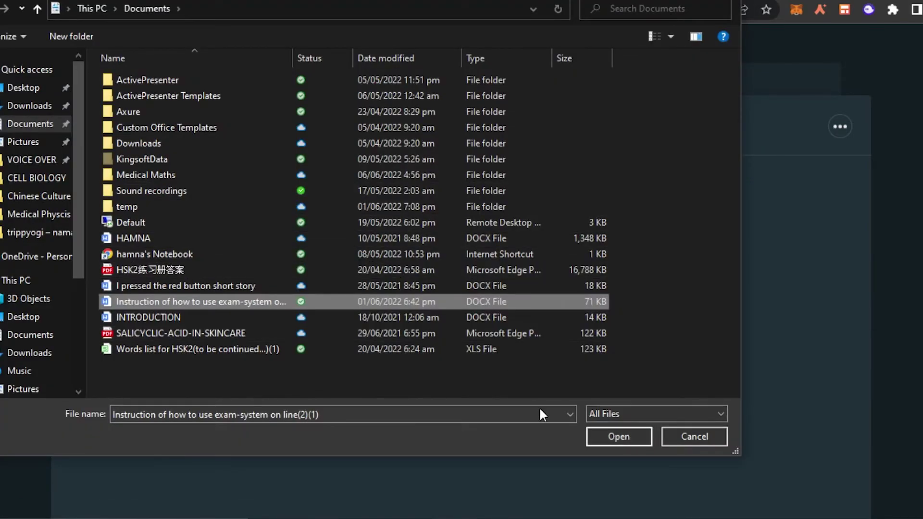
left_click(617, 439)
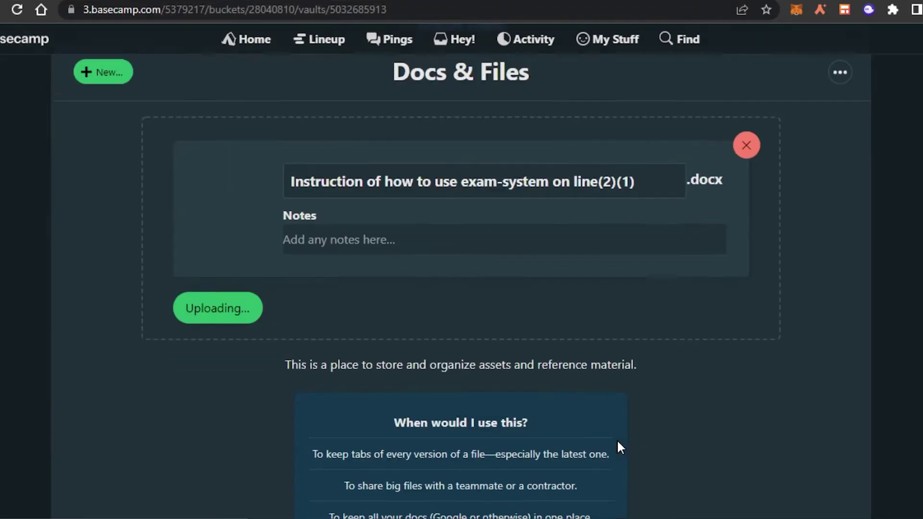
Discard the pending docx upload, leaving Docs & Files empty, and return to the project overview.
scroll(519, 314, "down", 1)
scroll(327, 234, "up", 2)
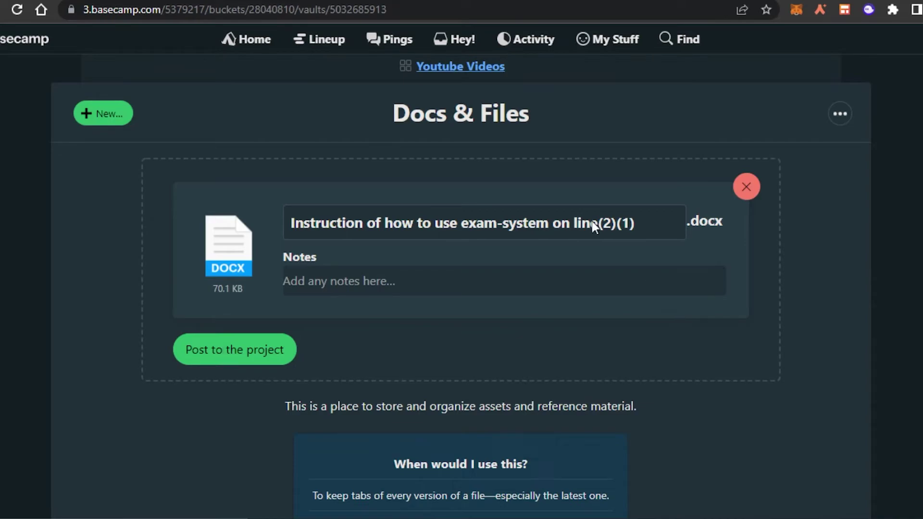
left_click(747, 189)
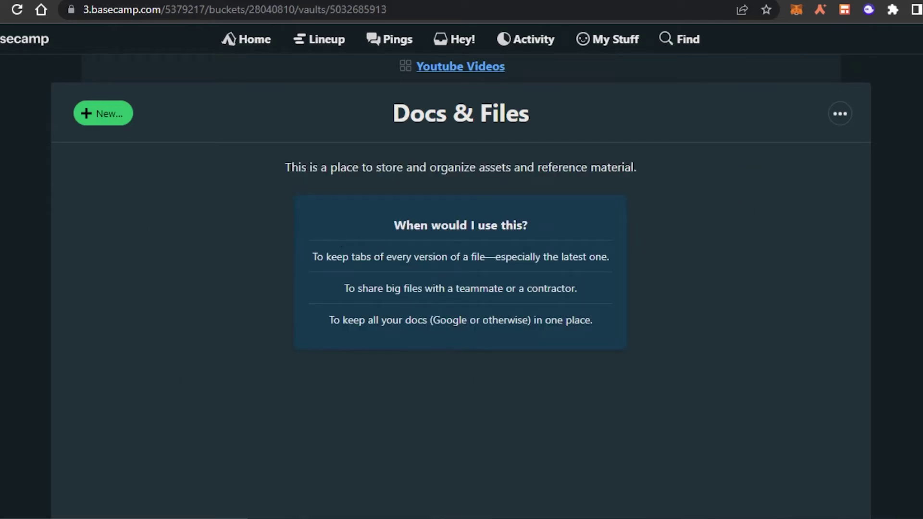
key("alt+Left")
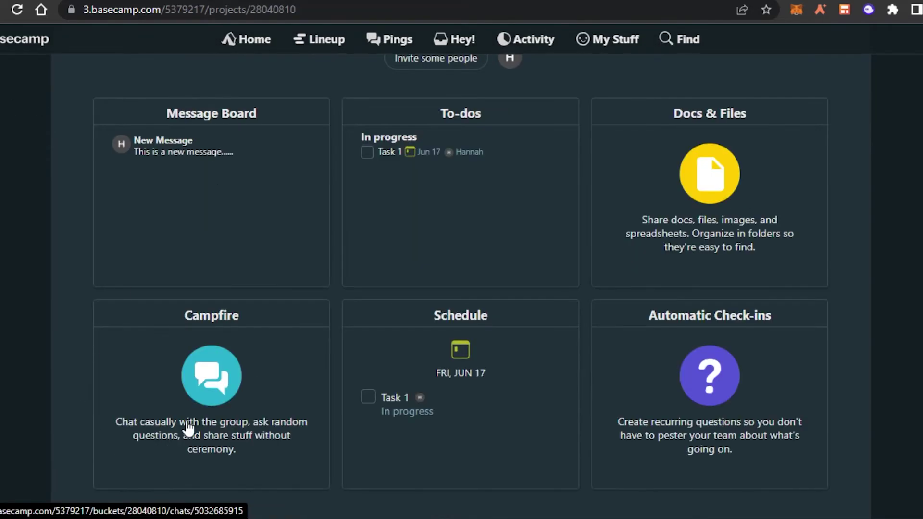
Post 'Hi' in the project's Campfire chat.
left_click(206, 360)
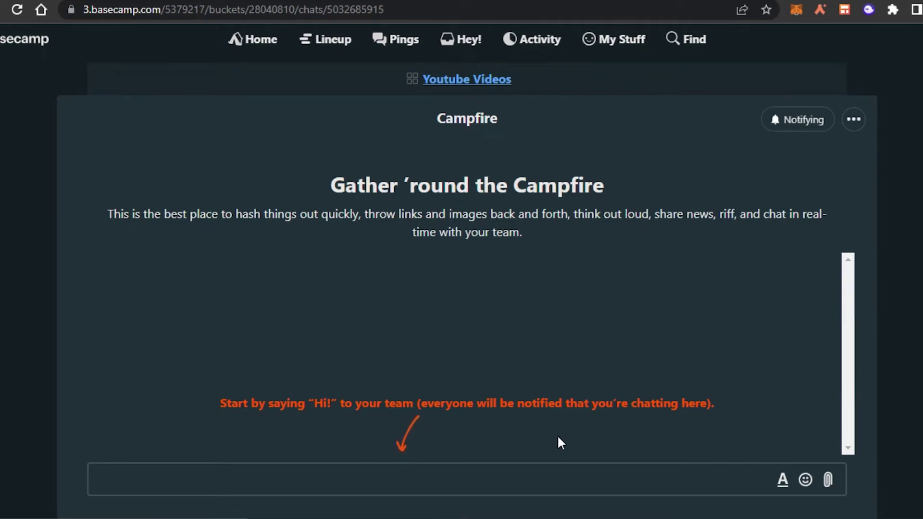
left_click(328, 477)
type("Hi")
key("Return")
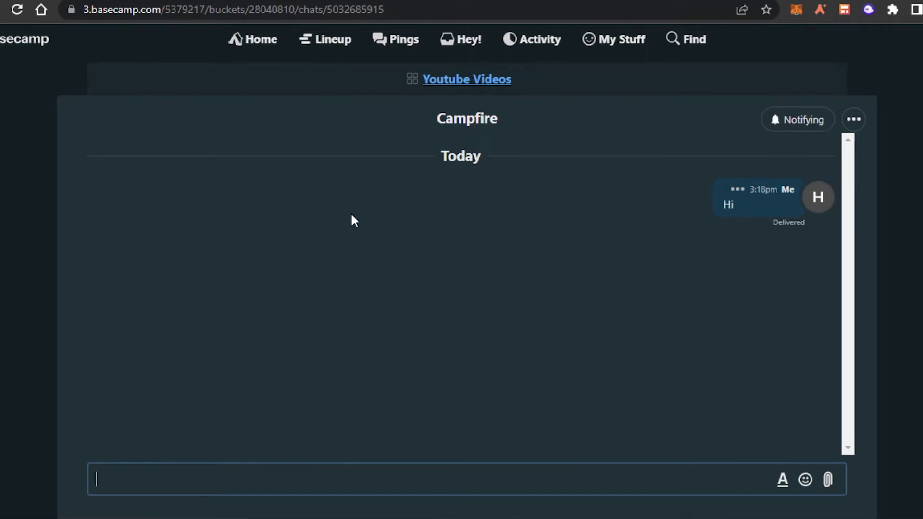
Turn off Campfire chat notifications.
left_click(799, 134)
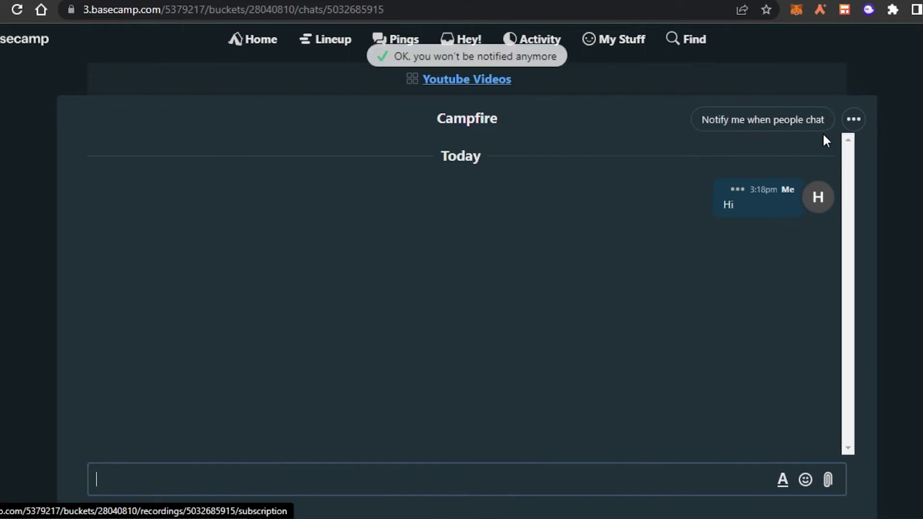
left_click(853, 123)
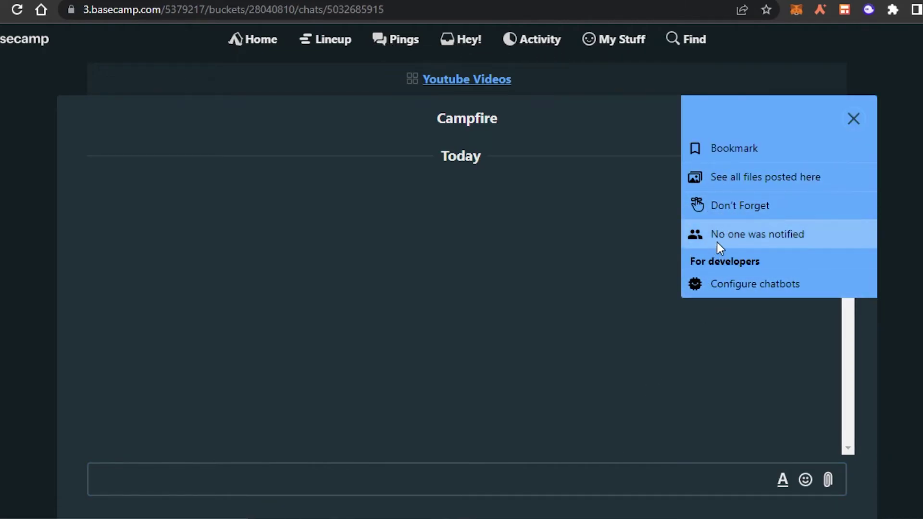
left_click(562, 254)
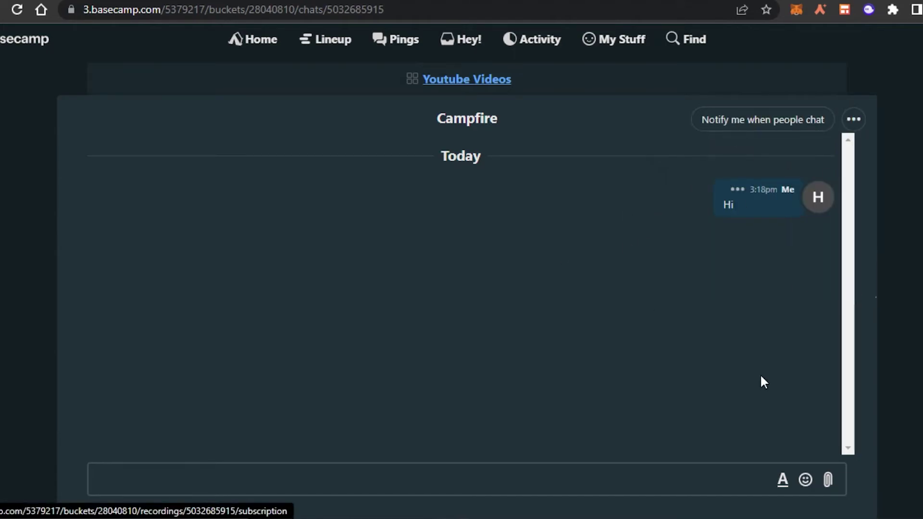
Post 'New' in the Campfire chat and return to the project overview.
left_click(397, 482)
type("N")
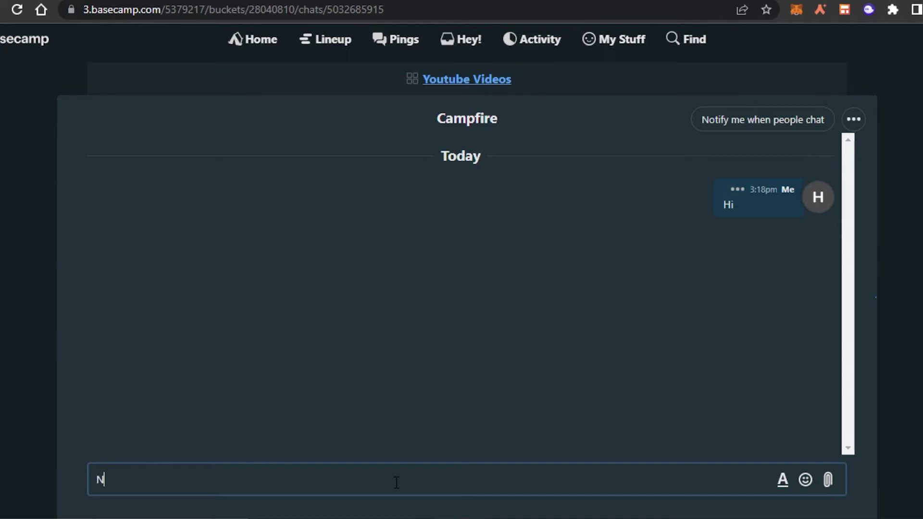
type("ew")
key("Return")
key("alt+Left")
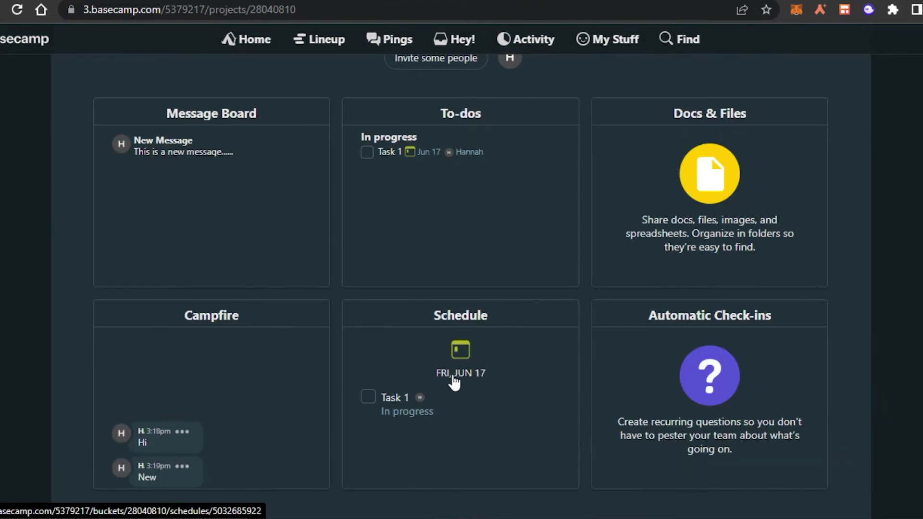
Post an untitled schedule event for Tue, Jun 14, 3:30pm–4:00pm with default times.
left_click(464, 405)
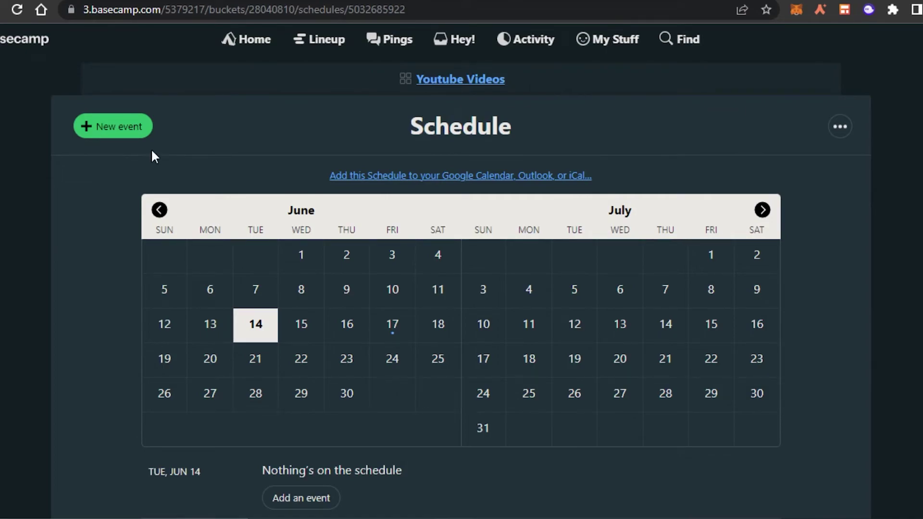
left_click(131, 135)
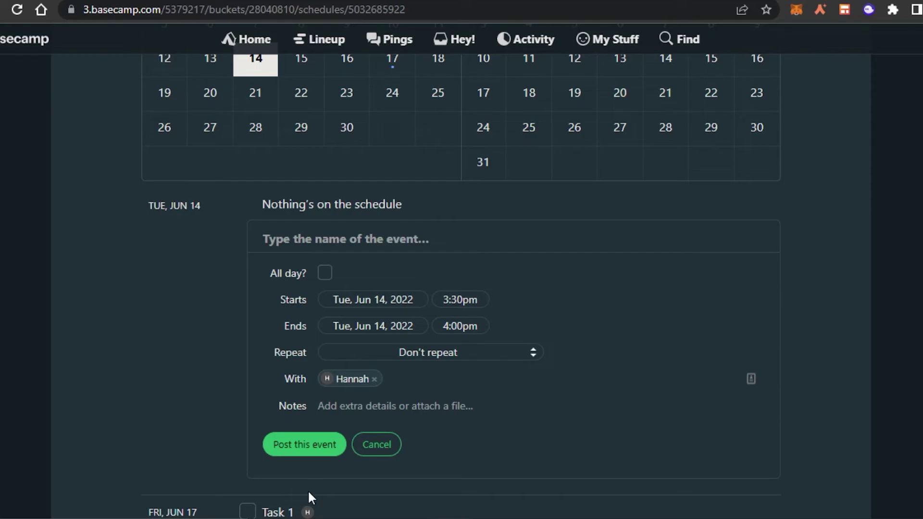
left_click(312, 457)
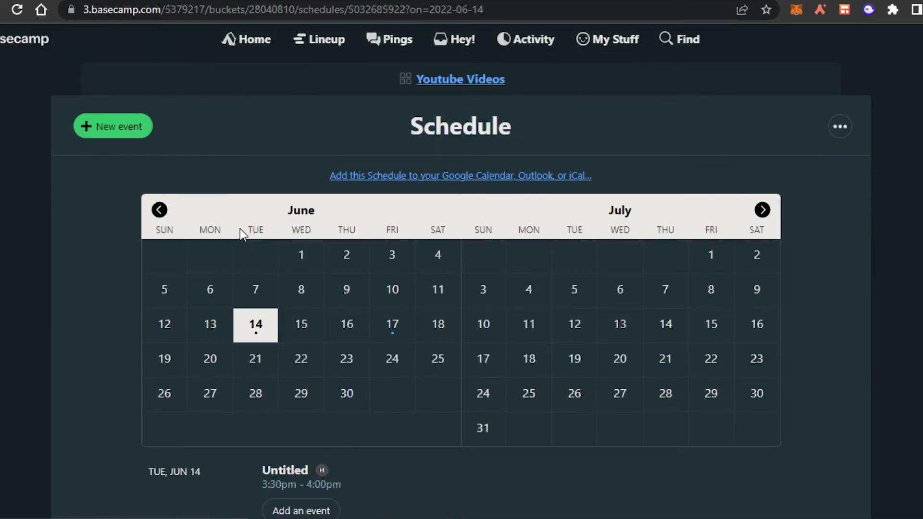
left_click(148, 137)
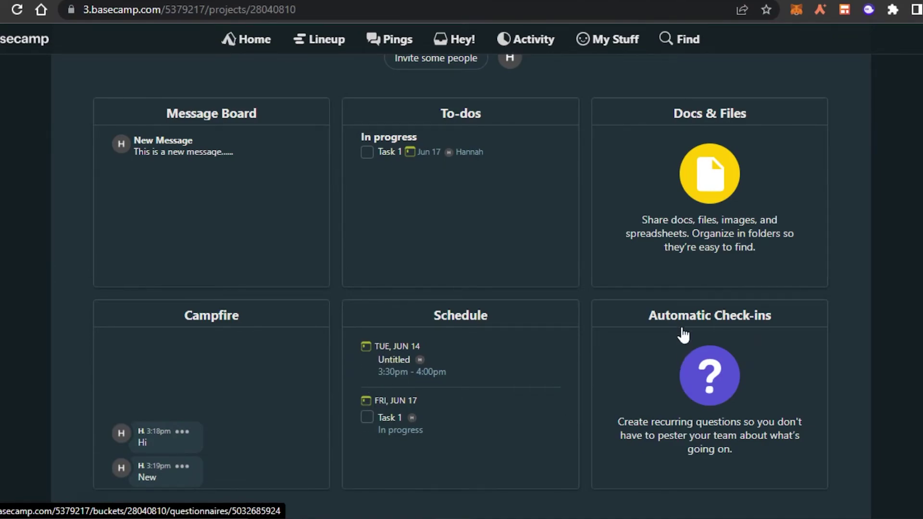
Start a new automatic check-in asking 'What are your plans'.
left_click(677, 403)
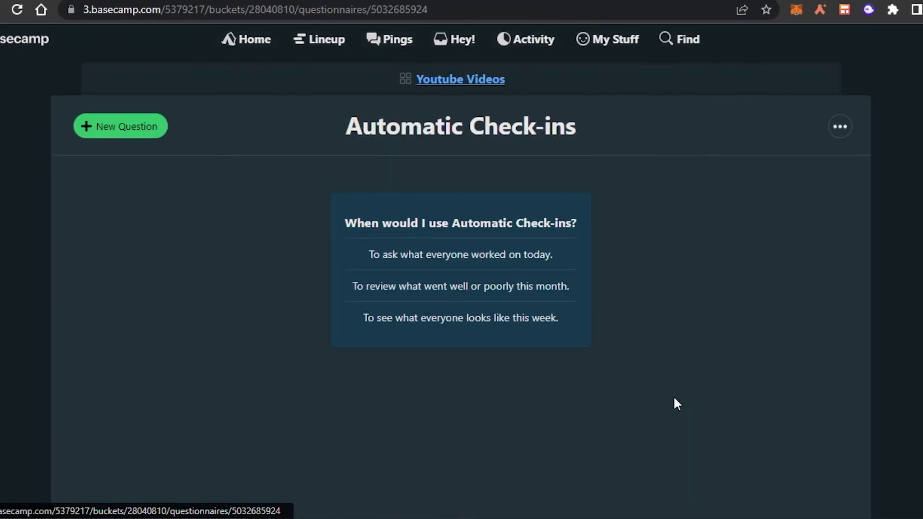
left_click(144, 127)
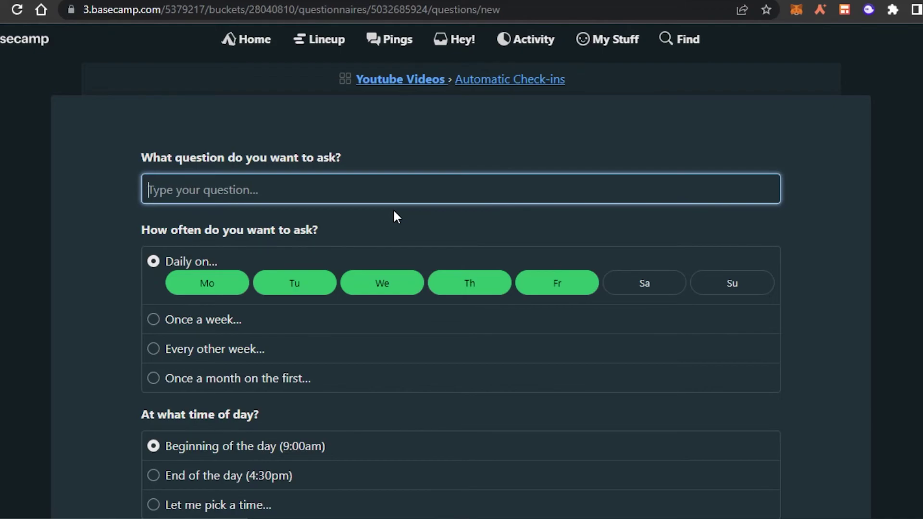
type("What are your plans")
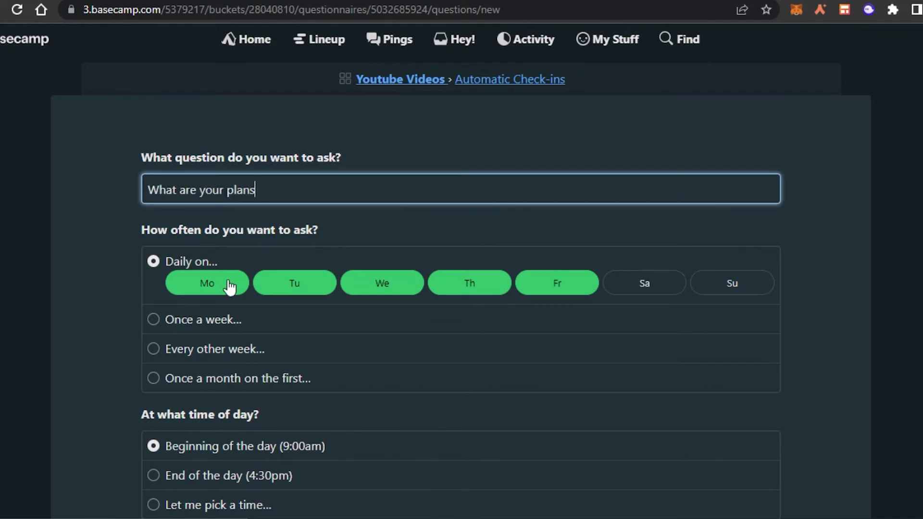
Schedule the check-in question every other week on Monday.
left_click(227, 287)
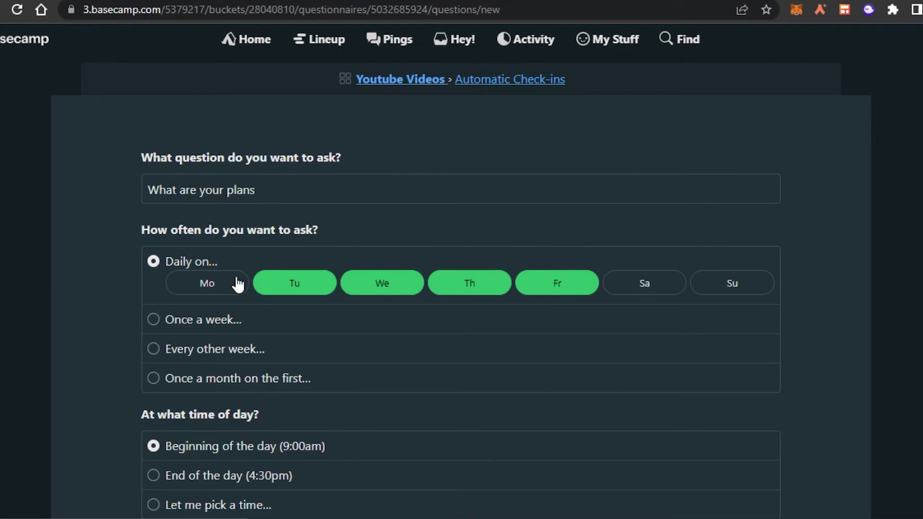
left_click(223, 287)
left_click(312, 291)
left_click(388, 287)
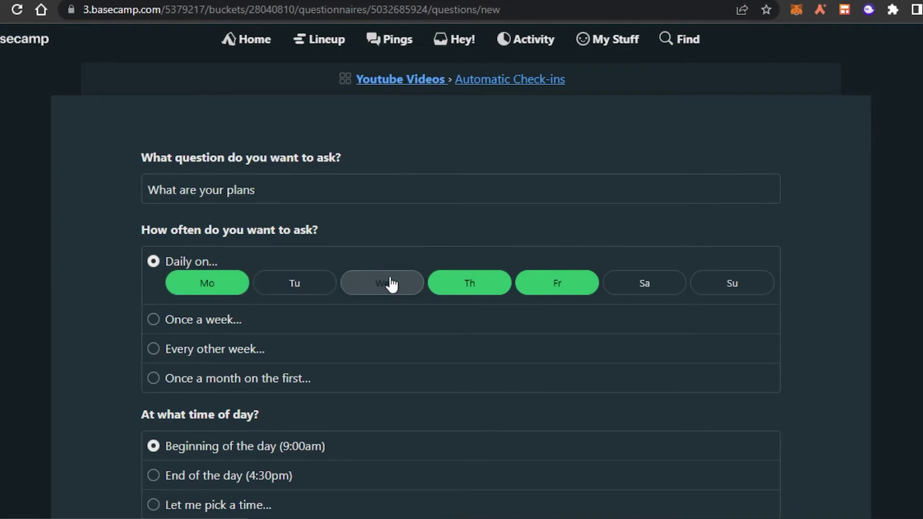
left_click(387, 288)
left_click(460, 284)
left_click(558, 283)
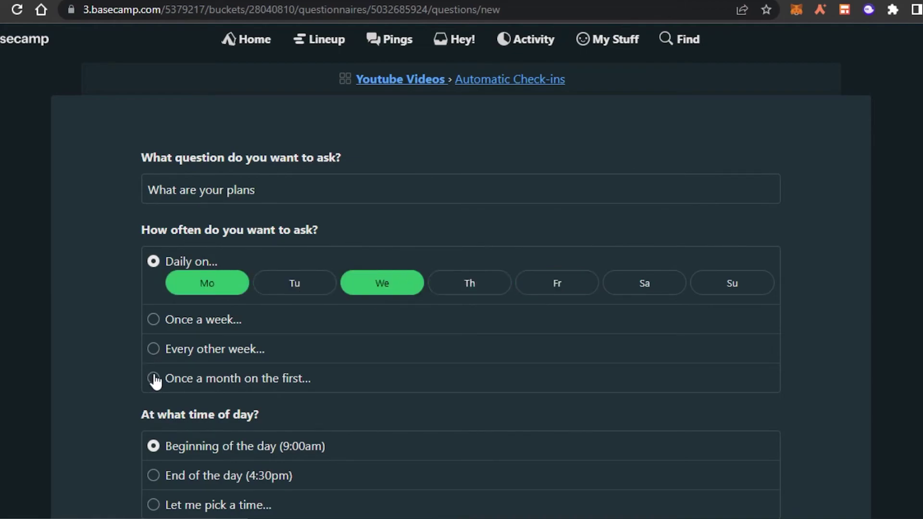
left_click(153, 350)
left_click(226, 342)
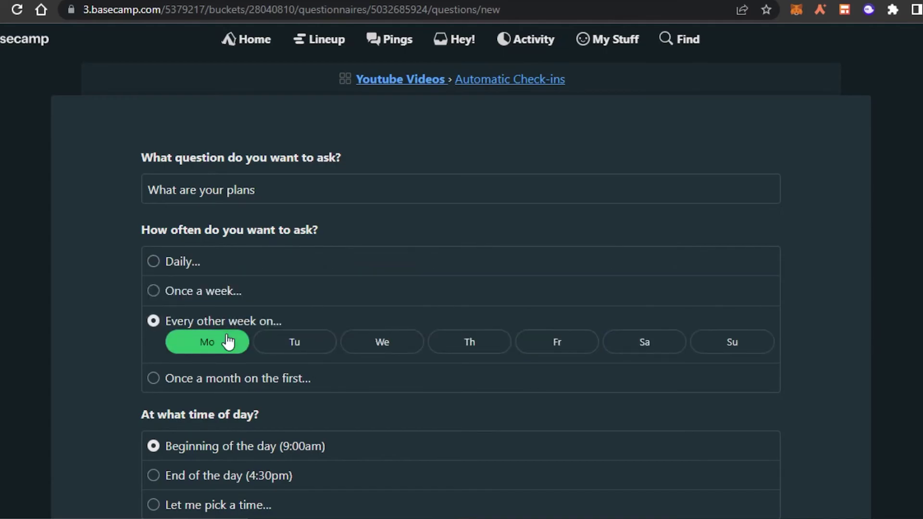
scroll(561, 366, "down", 4)
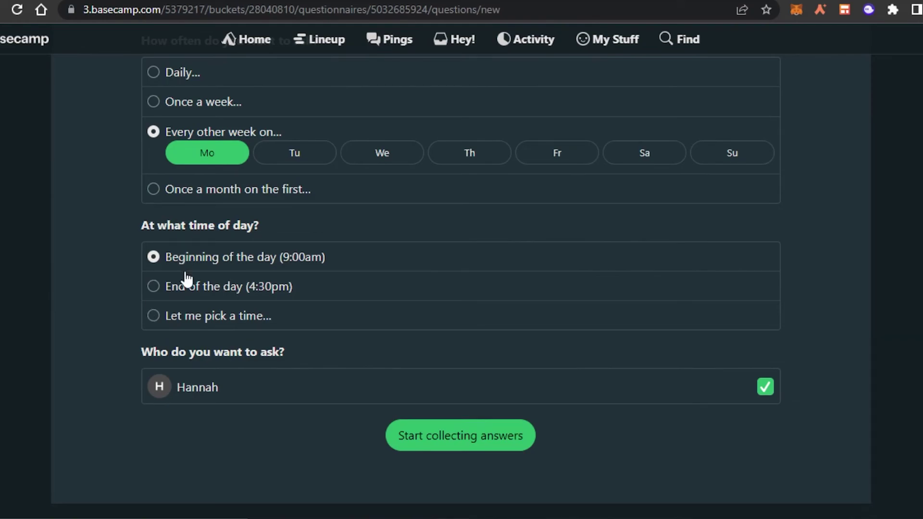
Set the ask time to 7:00am, start collecting answers, and return to the project overview.
left_click(197, 316)
left_click(179, 344)
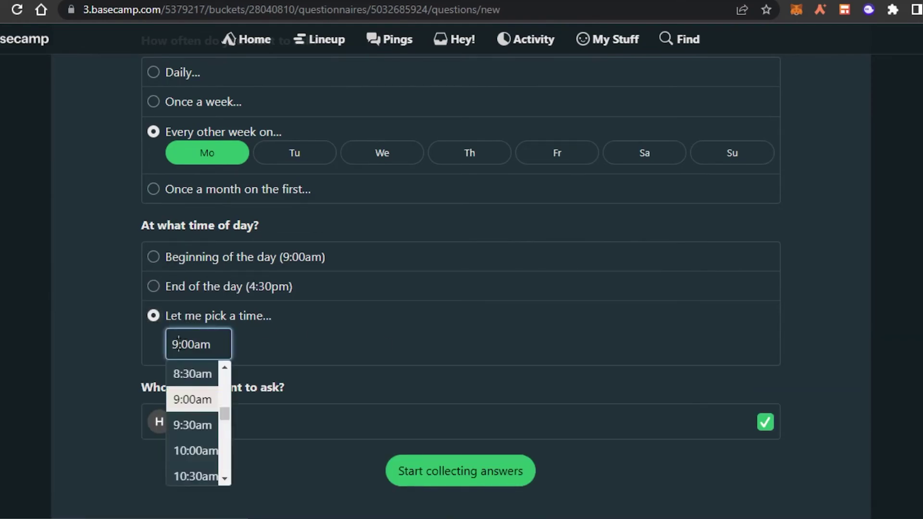
key("BackSpace")
type("7")
left_click(193, 372)
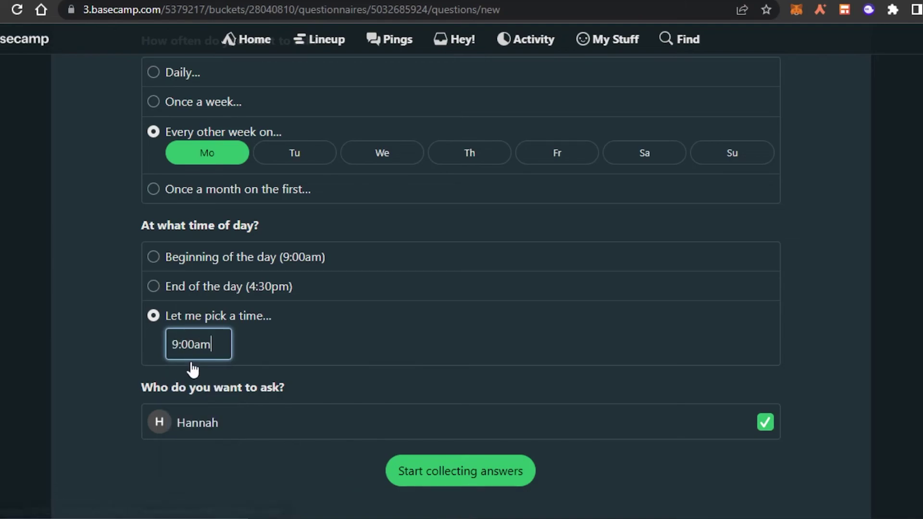
left_click(455, 472)
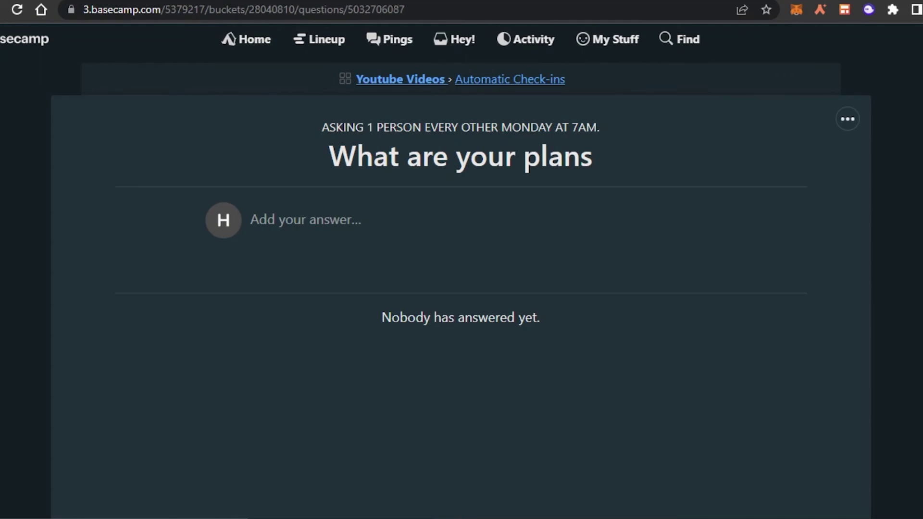
left_click(510, 79)
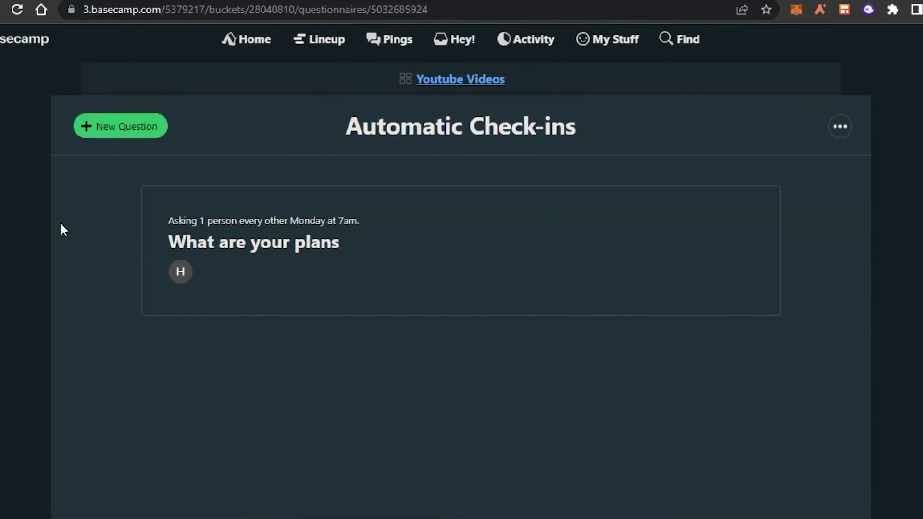
left_click(461, 78)
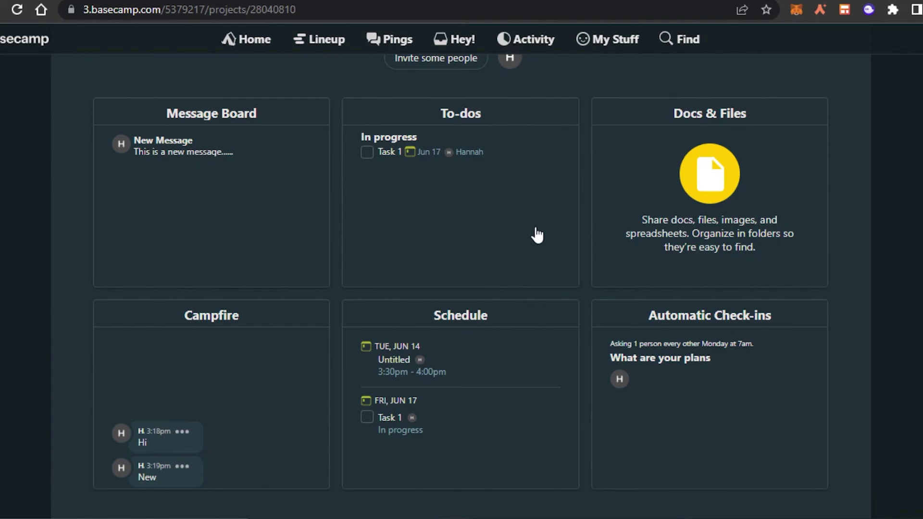
Close the project's invite-people form without inviting anyone, then go to the Basecamp Home.
scroll(534, 232, "up", 3)
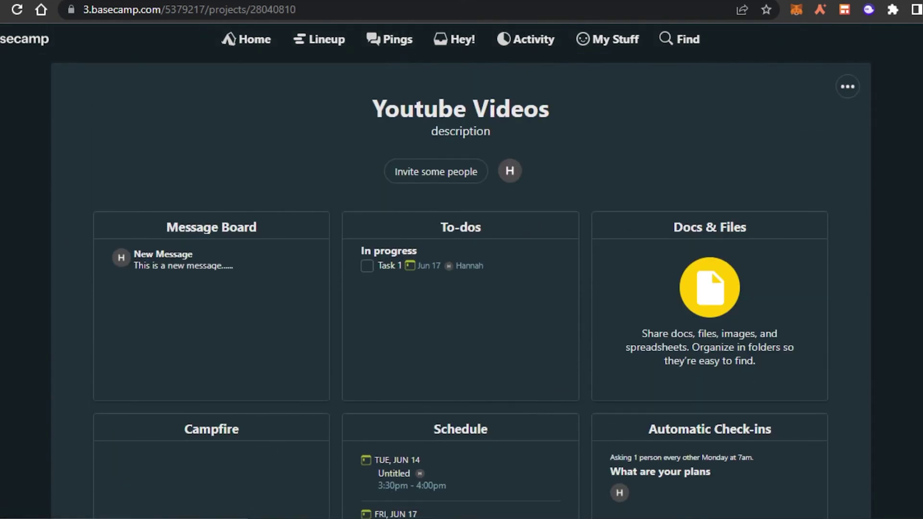
left_click(447, 176)
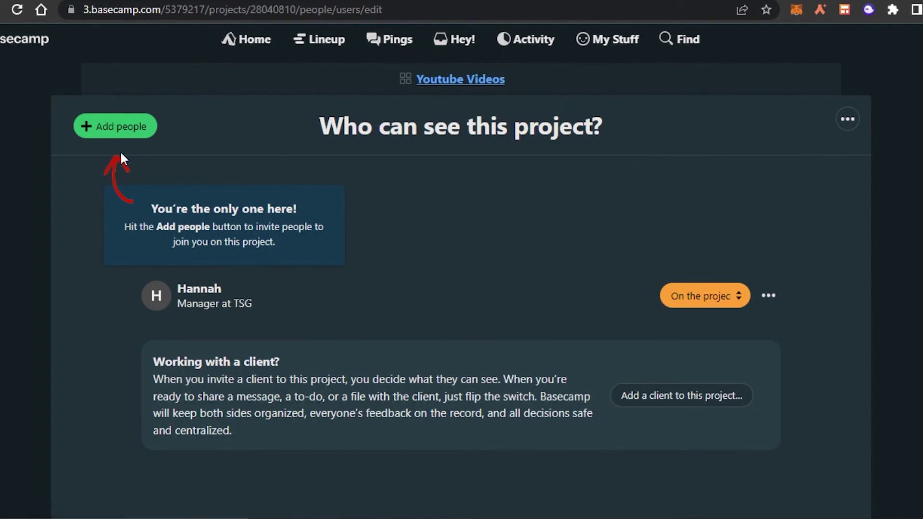
left_click(116, 132)
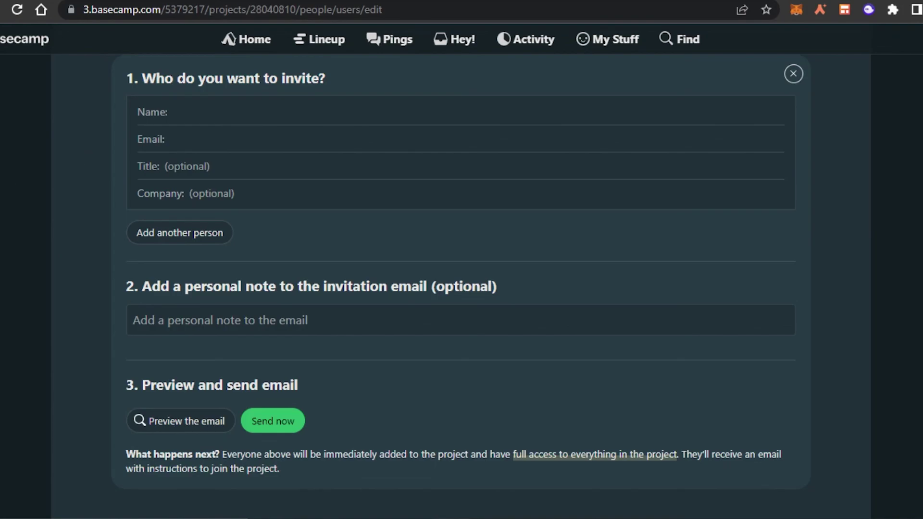
key("alt+Left")
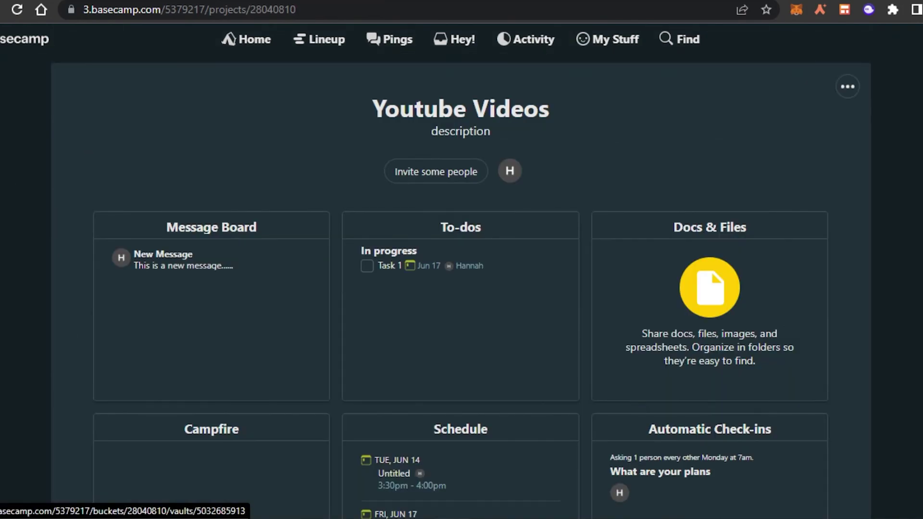
scroll(635, 402, "down", 8)
scroll(732, 97, "up", 10)
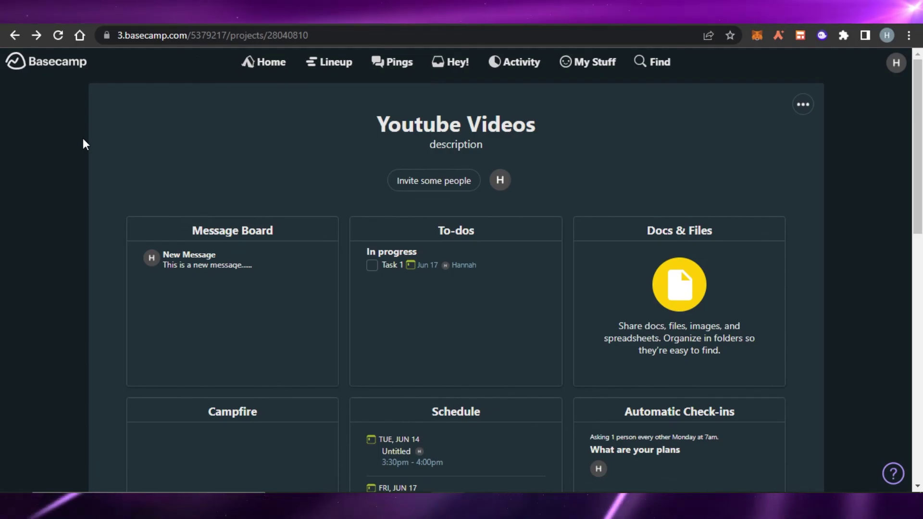
left_click(257, 63)
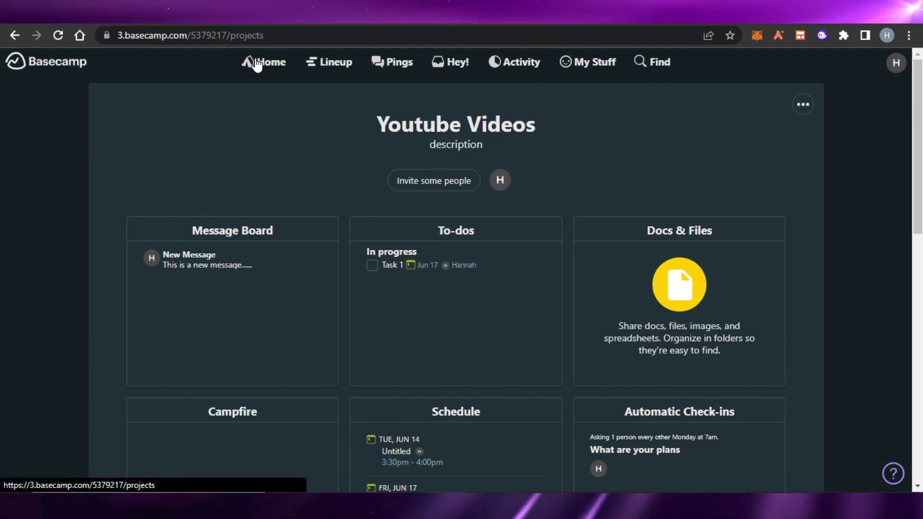